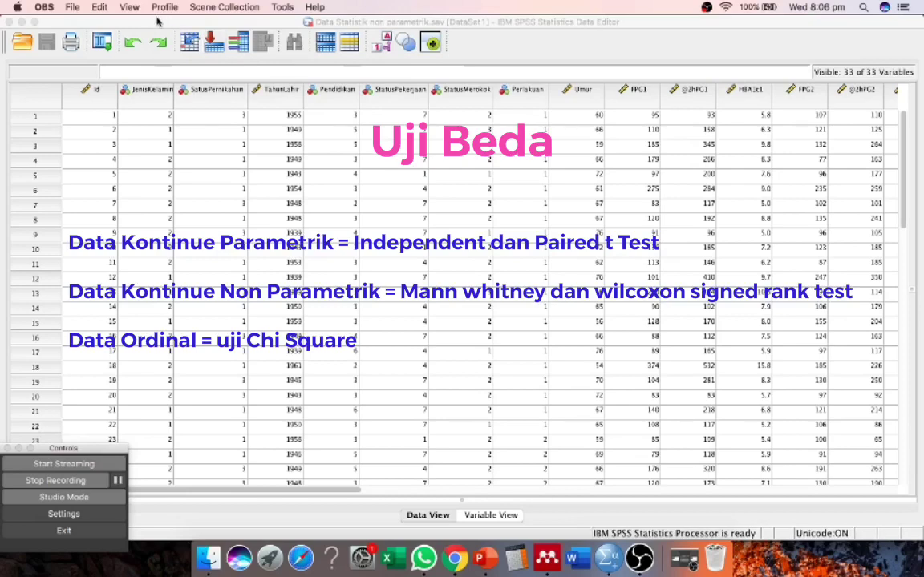
Start a Crosstabs analysis with Jenis Kelamin and Satus Pernikahan as row variables.
left_click(143, 20)
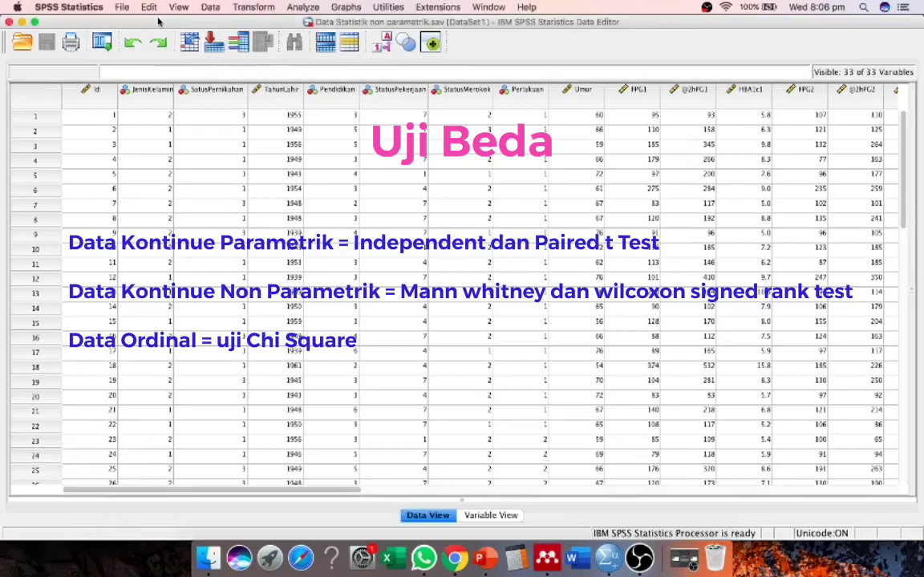
left_click(301, 7)
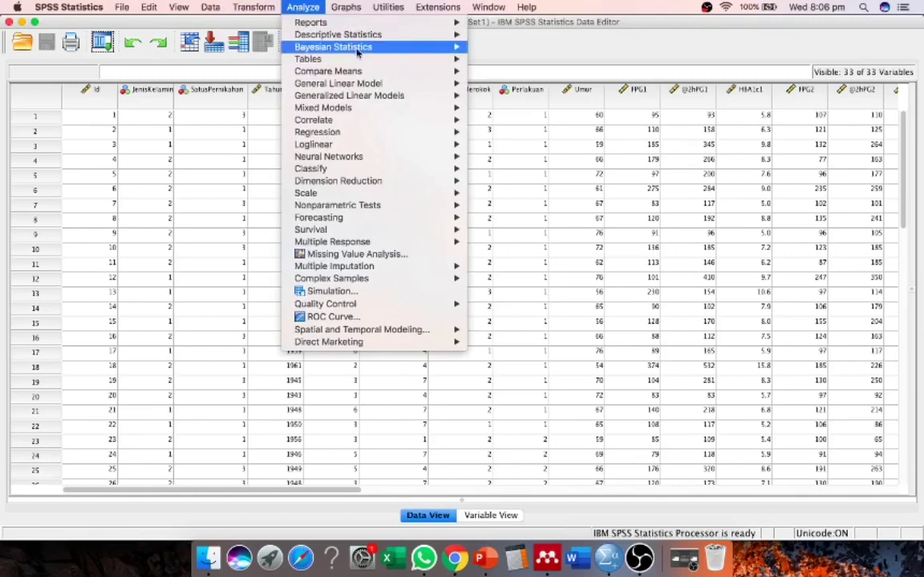
mouse_move(329, 35)
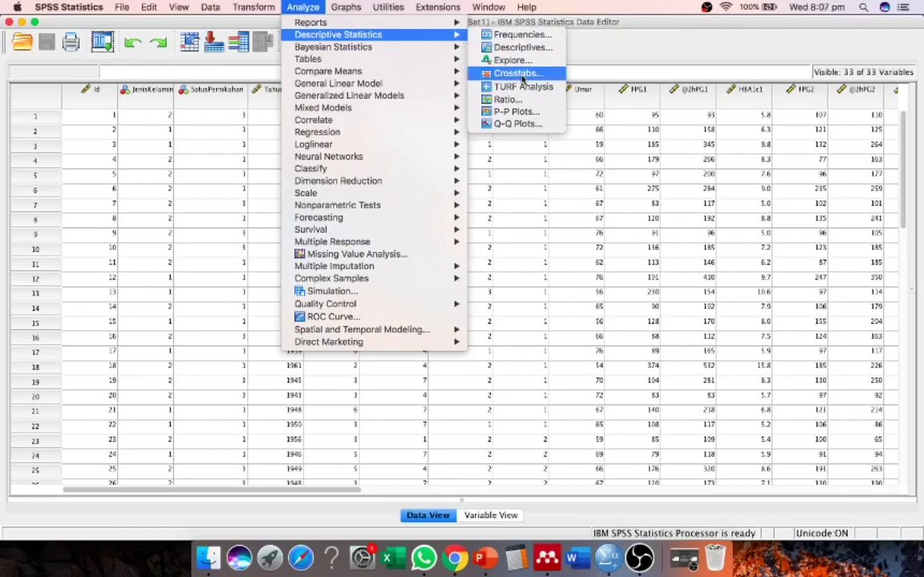
left_click(518, 74)
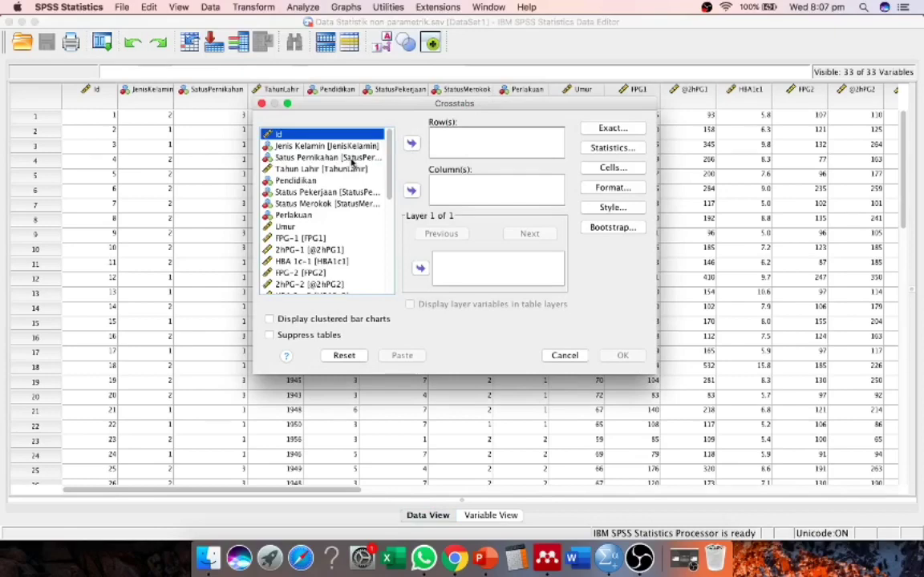
left_click(341, 146)
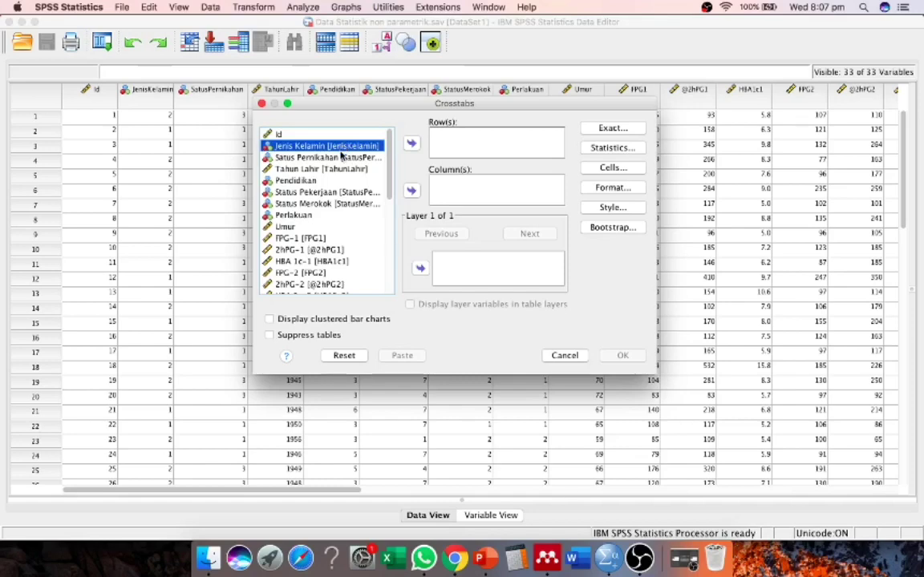
left_click(309, 158, "shift")
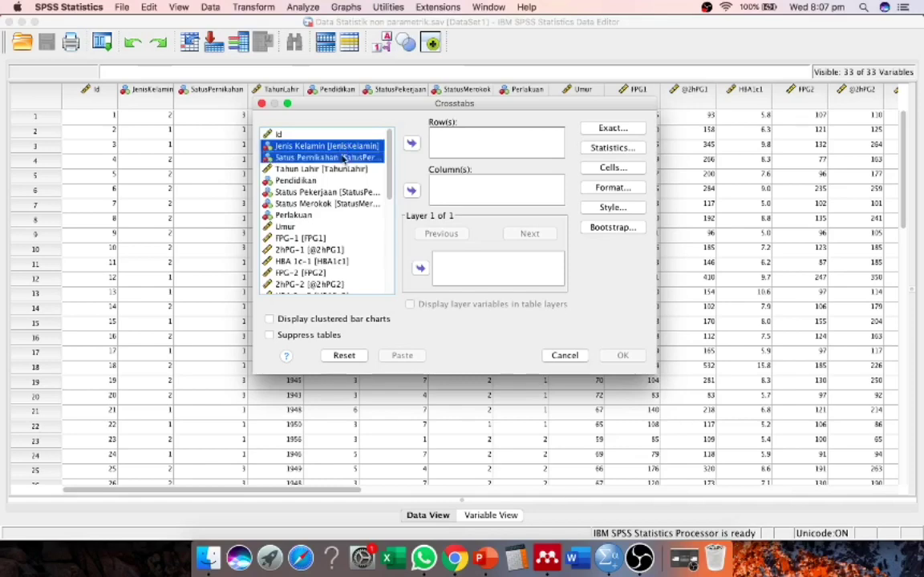
left_click(411, 144)
Add Status Pekerjaan, Pendidikan and Status Merokok to the Crosstabs row variables.
left_click(329, 170)
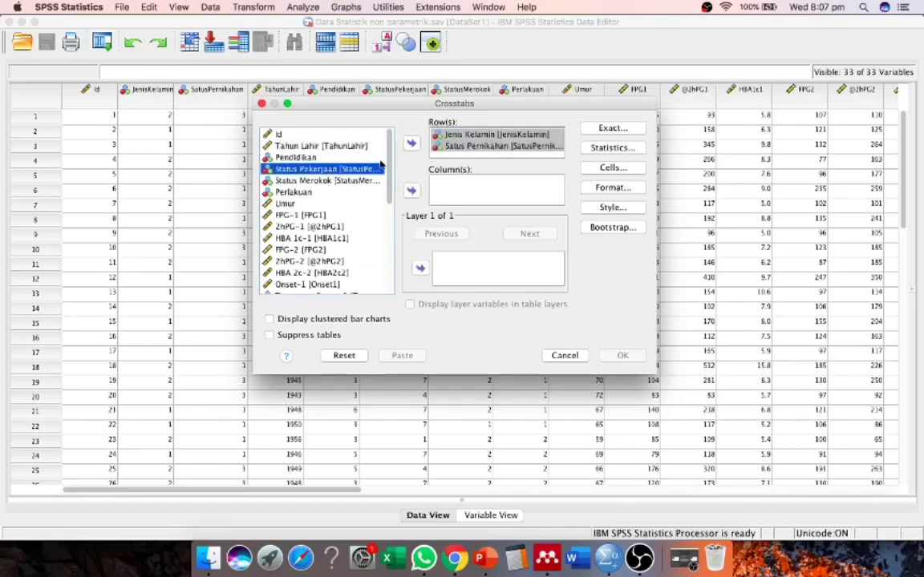
double_click(330, 170)
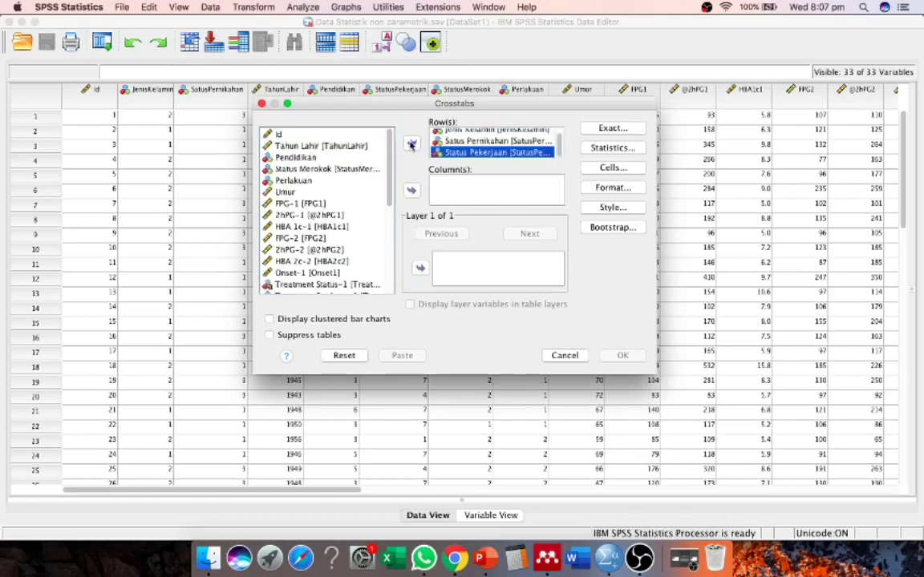
left_click(330, 170)
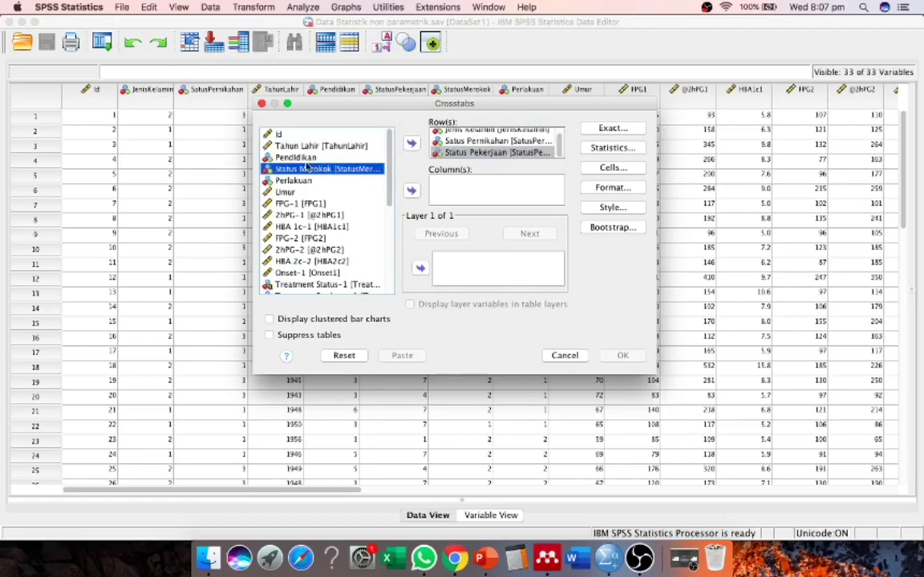
left_click(298, 158)
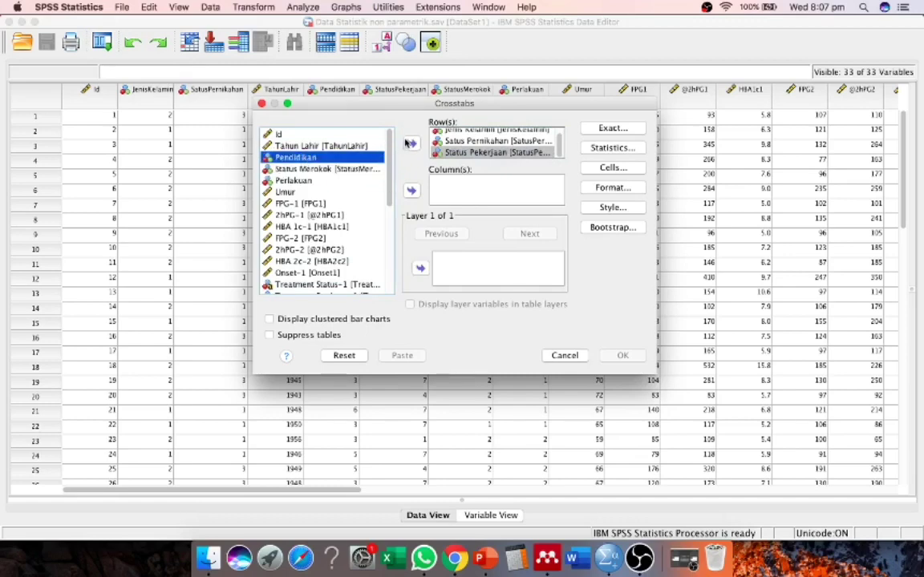
double_click(347, 158)
left_click(305, 158)
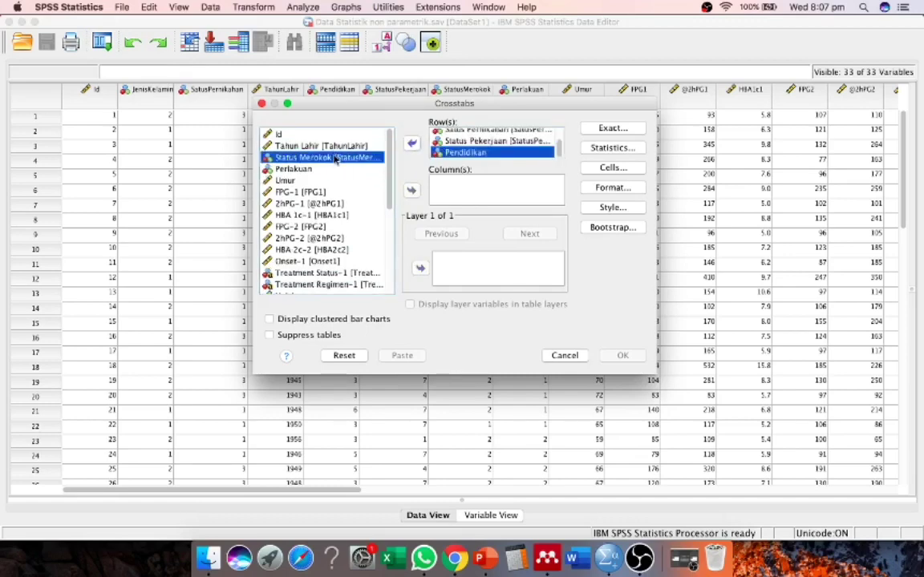
left_click(410, 144)
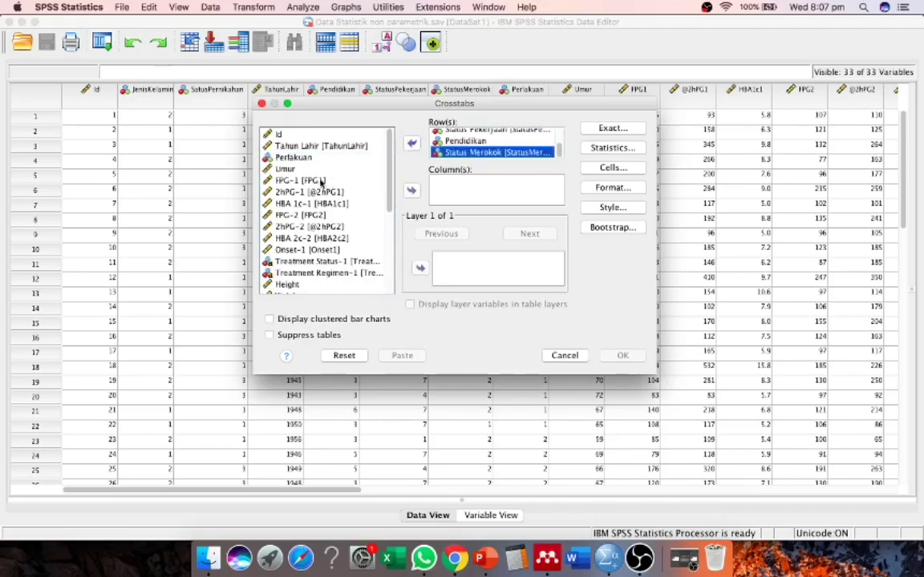
Set Perlakuan as the Crosstabs column variable and run the analysis.
left_click(294, 158)
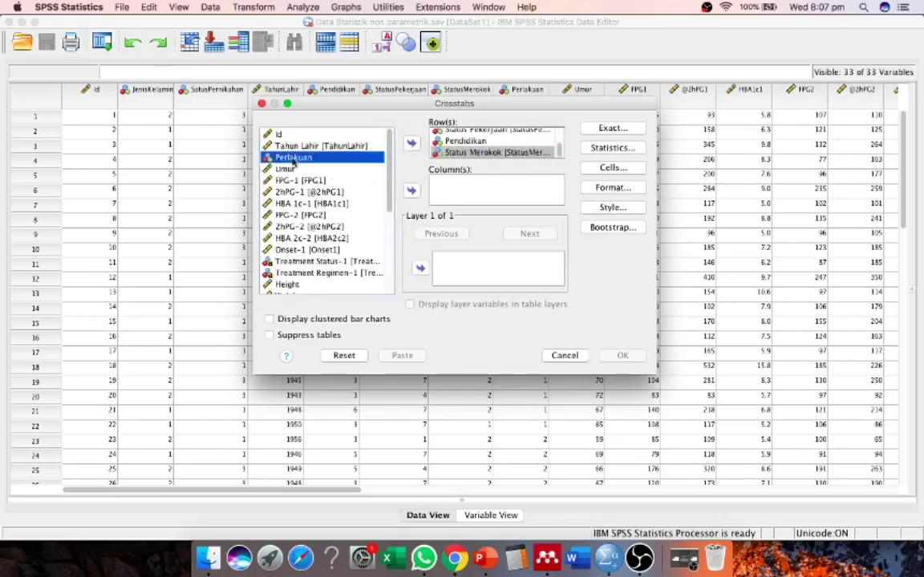
left_click(410, 191)
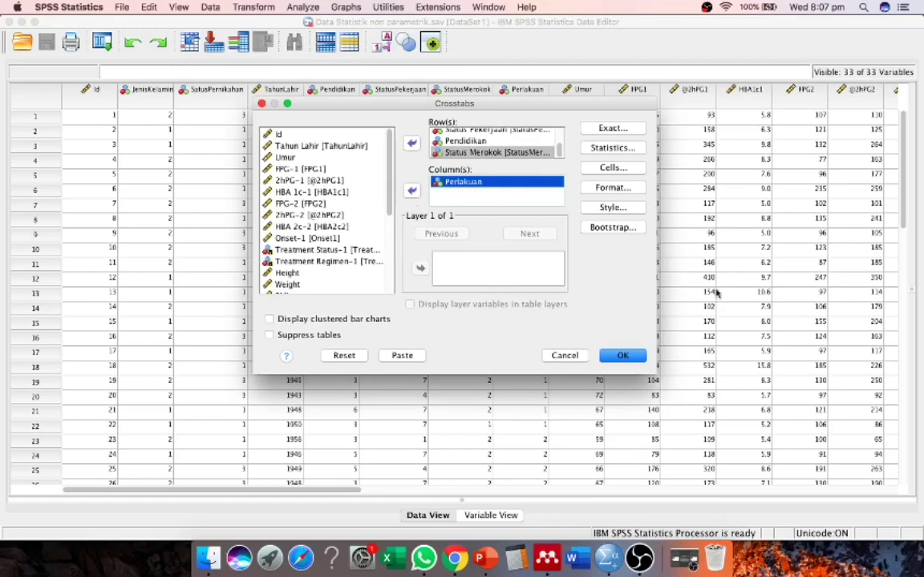
left_click(633, 360)
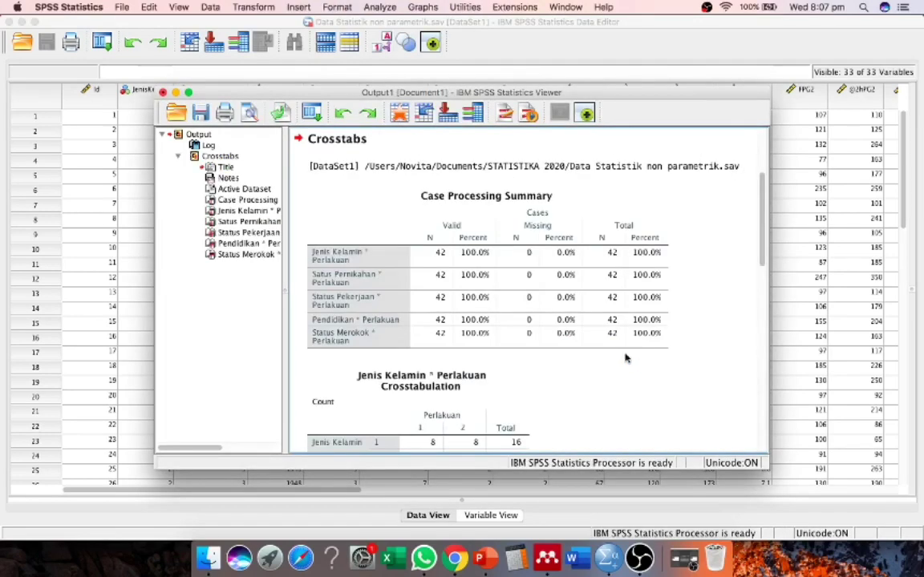
Minimize the output window, restore it and enlarge it to fill the screen.
left_click(175, 93)
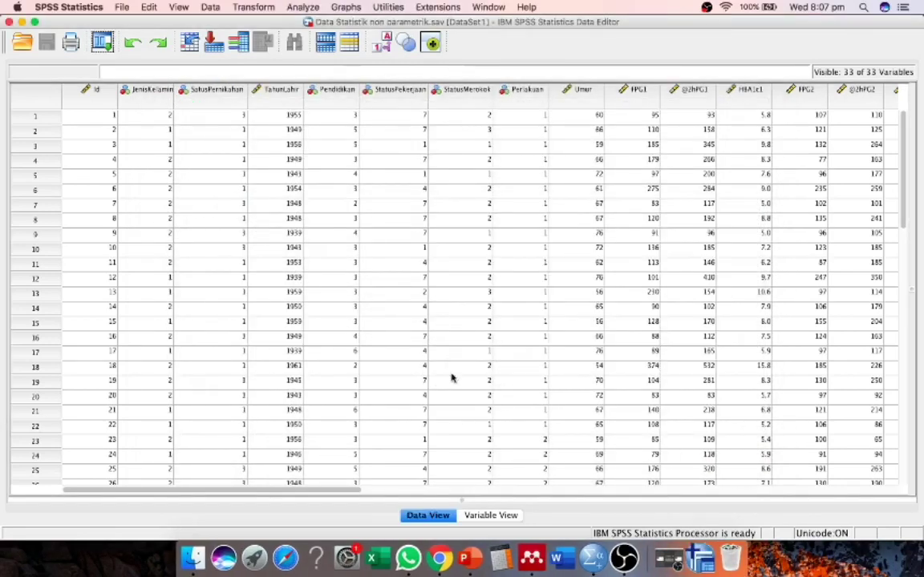
left_click(694, 562)
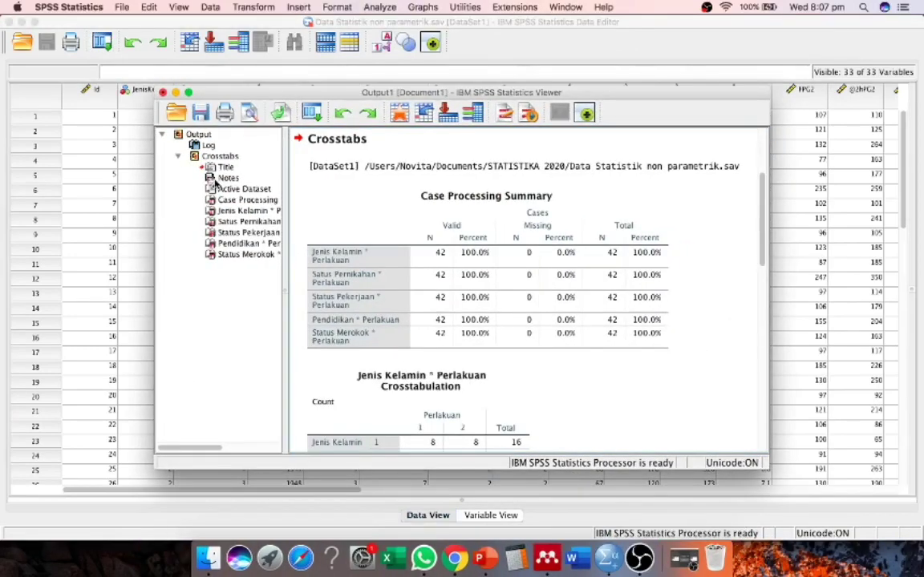
left_click(188, 93)
Examine the counts per Perlakuan group in the Jenis Kelamin and Satus Pernikahan crosstabulations.
left_click(344, 324)
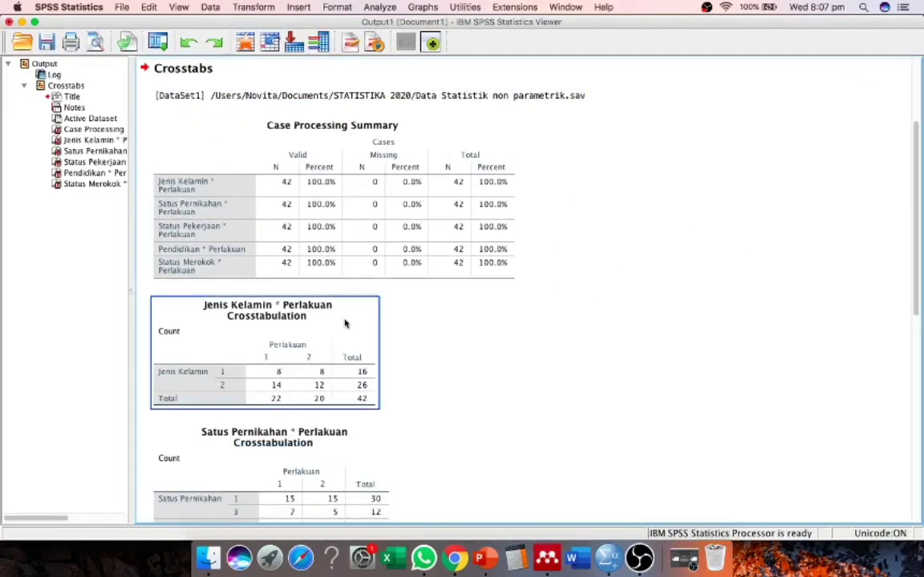
scroll(344, 324, "down", 3)
scroll(345, 324, "down", 1)
left_click(344, 324)
left_click(221, 245)
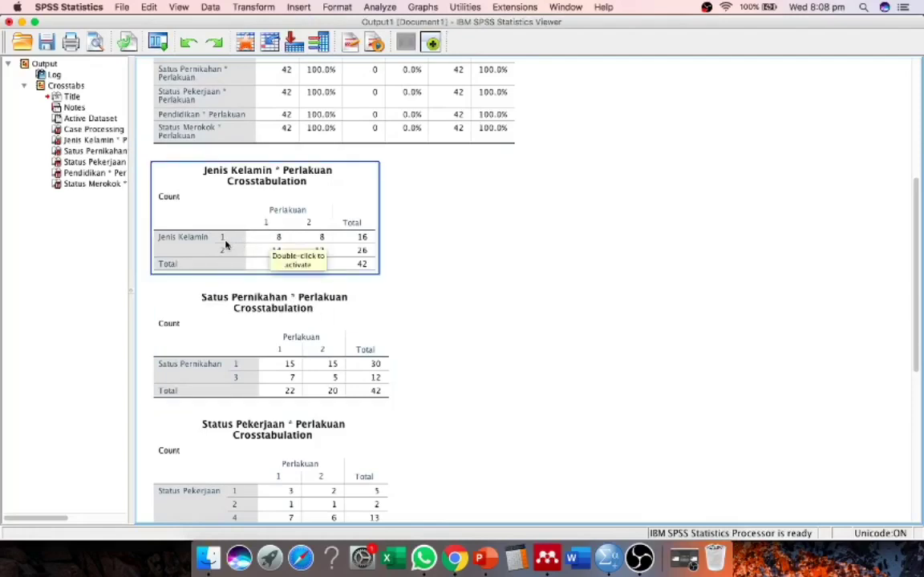
left_click(429, 377)
left_click(360, 314)
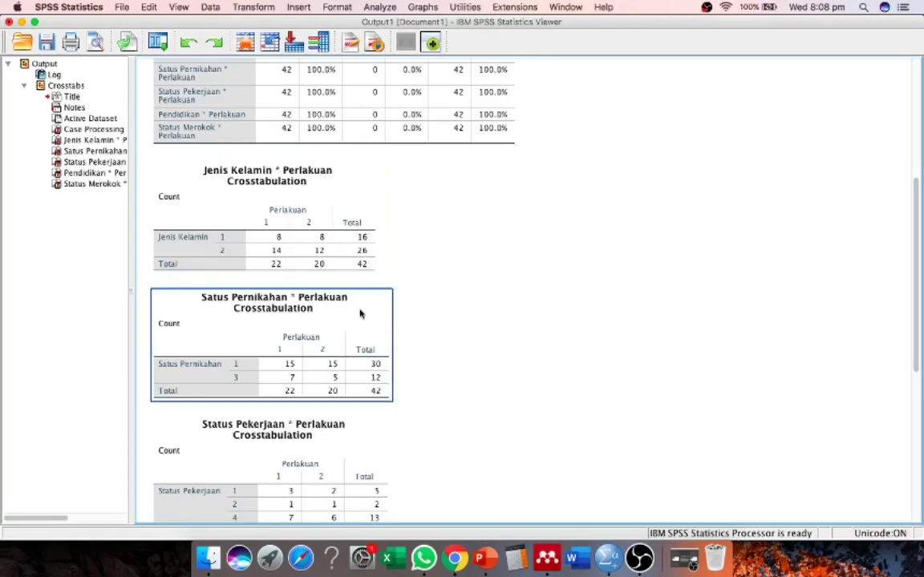
left_click(298, 259)
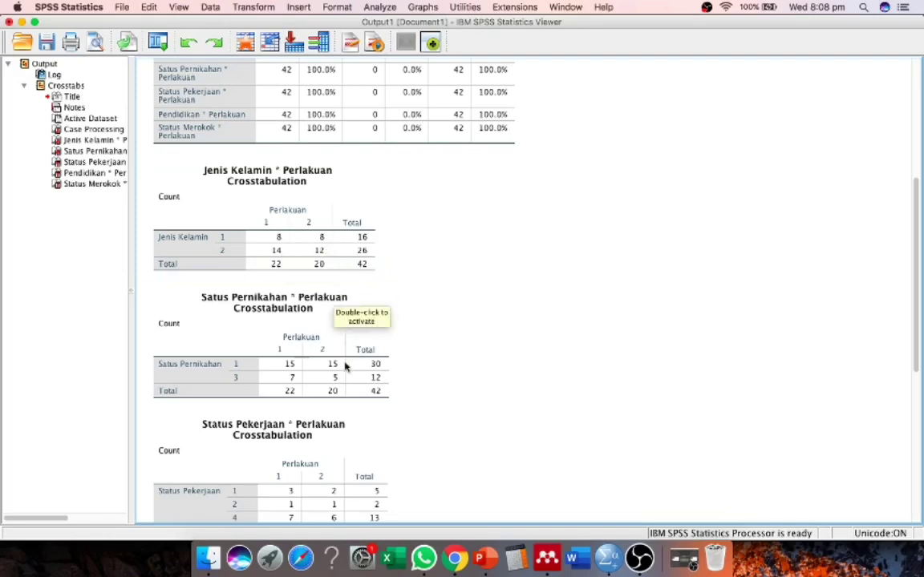
Look through the Status Pekerjaan, Pendidikan and Status Merokok crosstabulations and return to the Jenis Kelamin table.
left_click(313, 332)
key("Down")
key("Down")
key("Down")
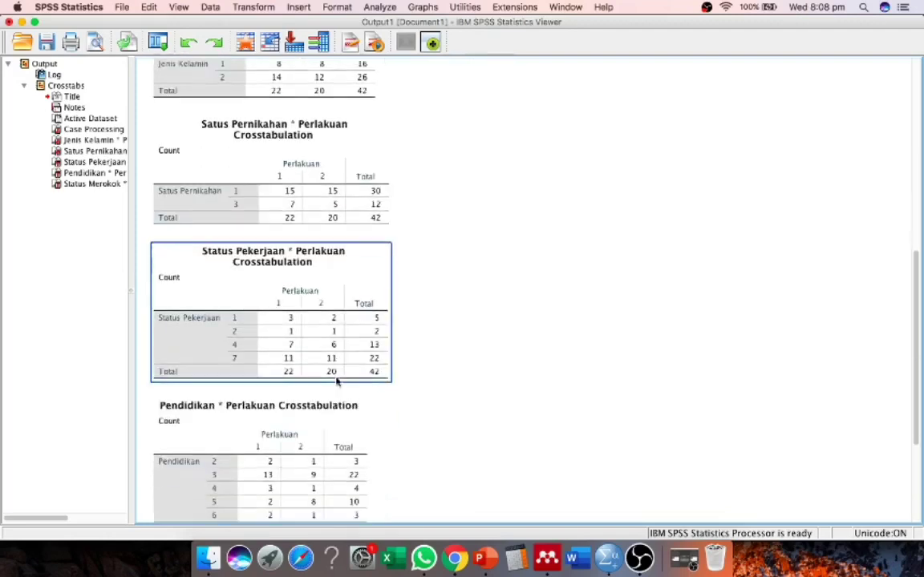
left_click(338, 381)
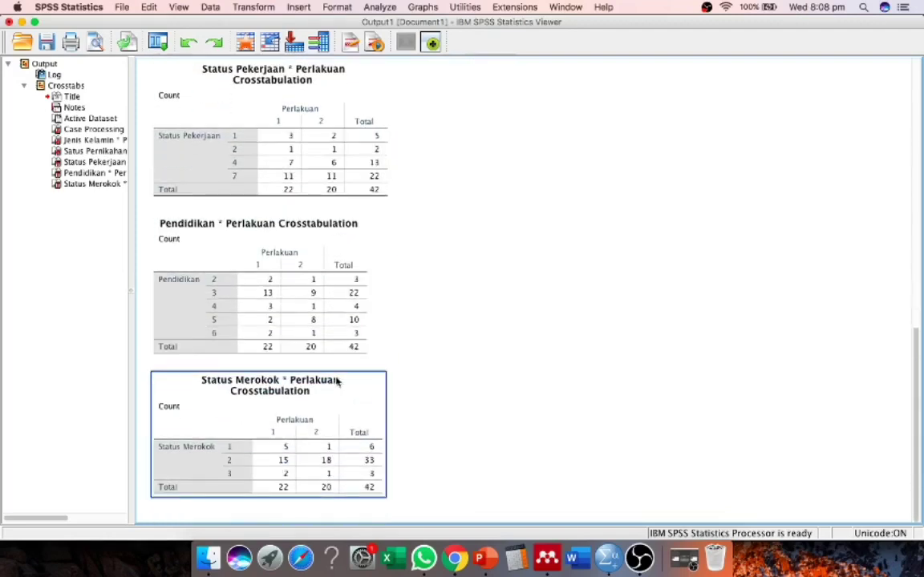
key("Up")
key("Up")
key("Up")
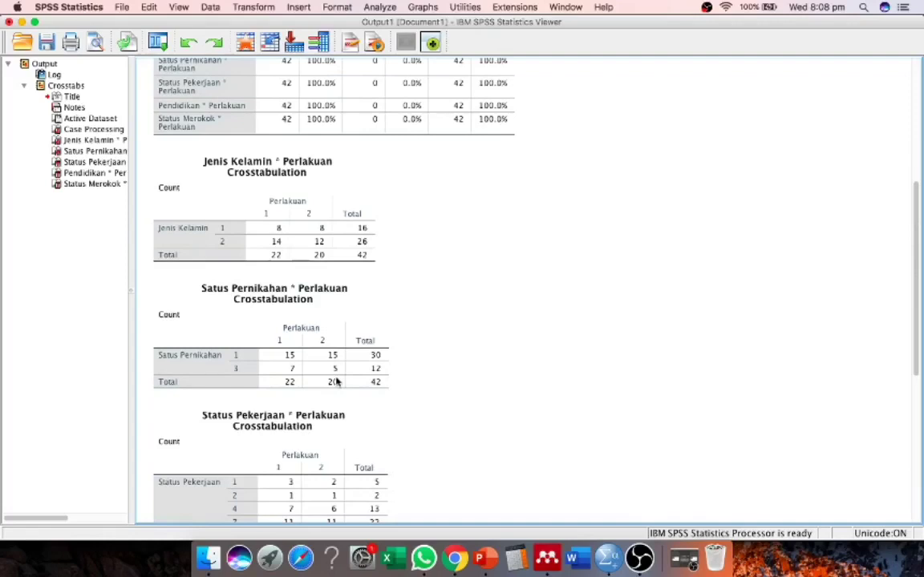
left_click(274, 240)
left_click(380, 83)
Reopen the Crosstabs analysis with the same variables and enable the Chi-square statistic.
left_click(377, 8)
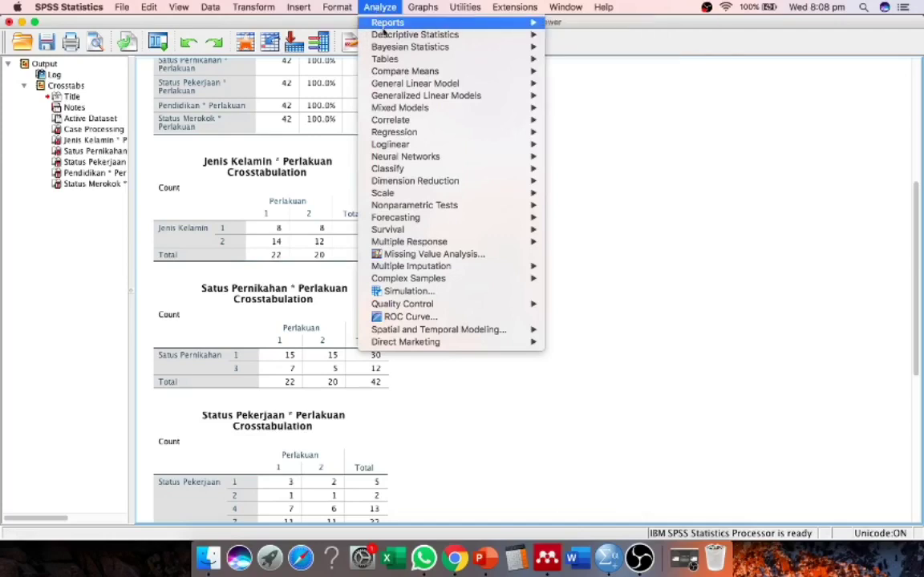
mouse_move(374, 34)
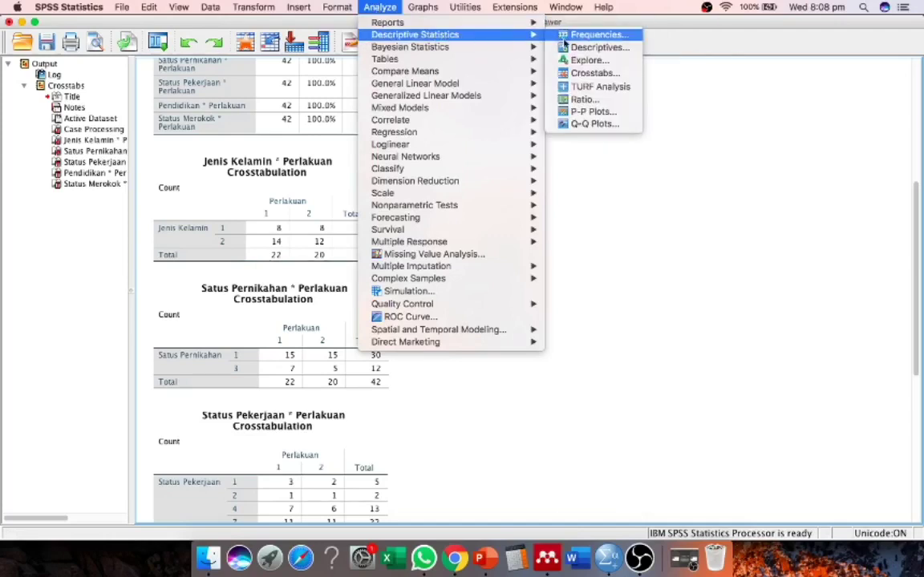
left_click(574, 73)
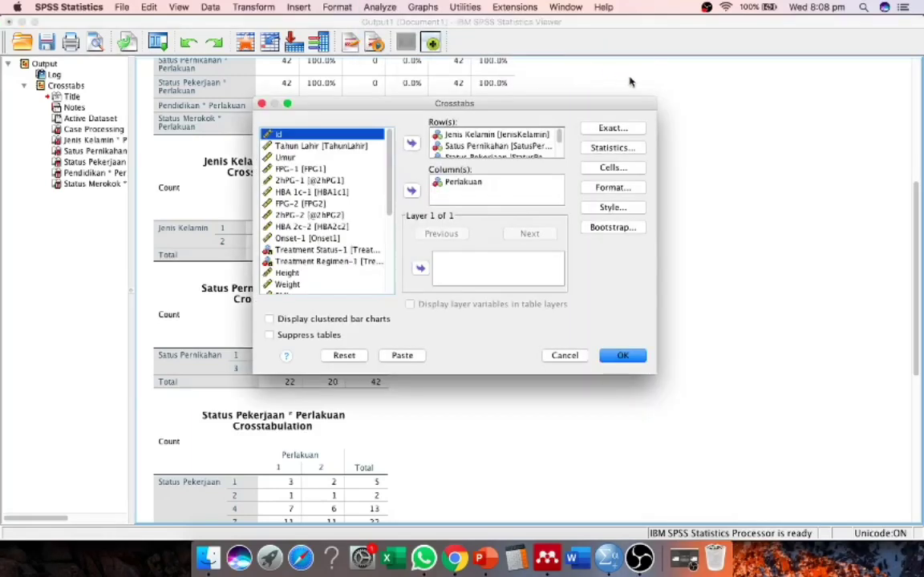
left_click(639, 148)
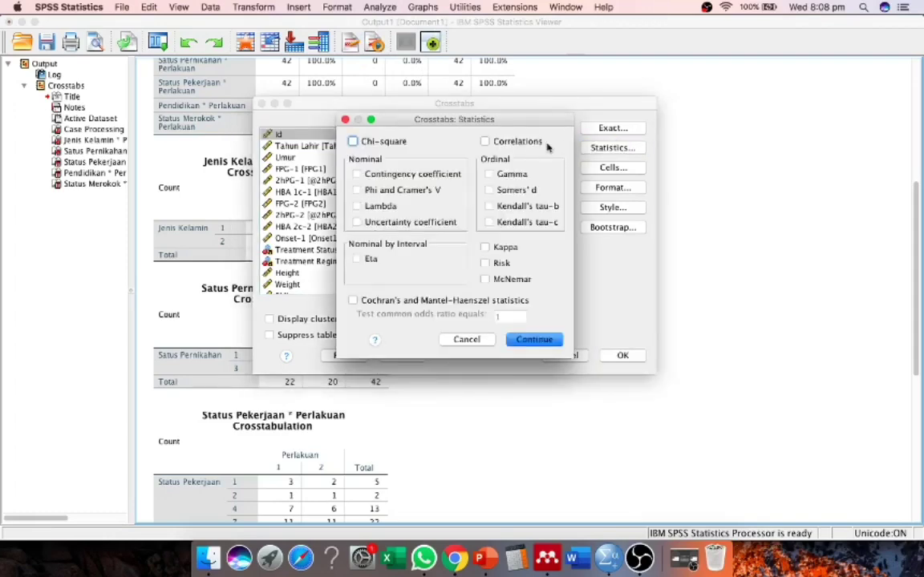
left_click(353, 142)
left_click(532, 339)
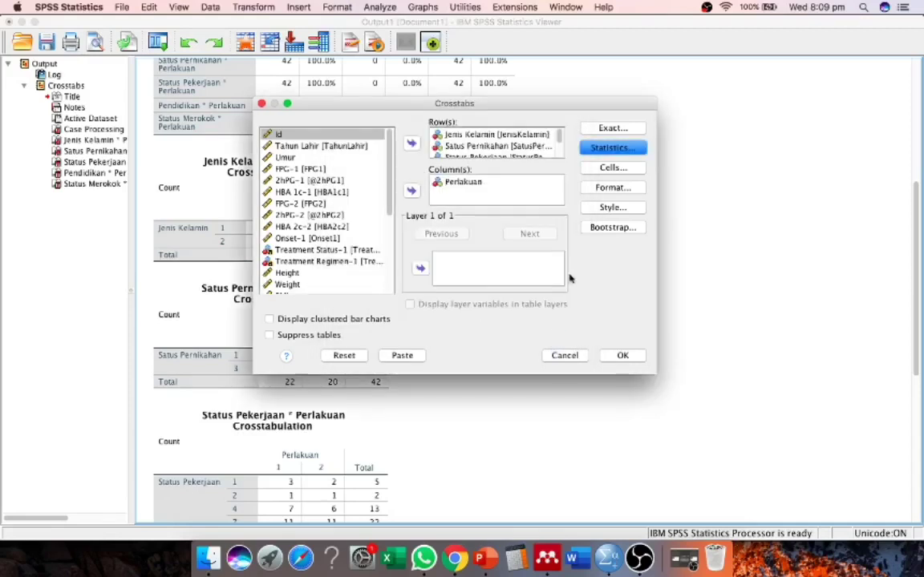
Include row and column percentages in the crosstab cell display.
left_click(601, 169)
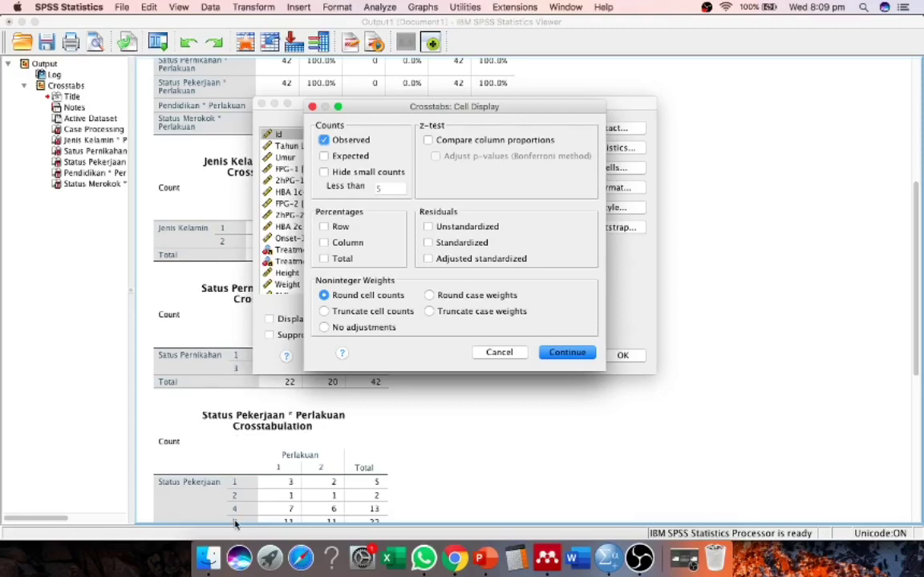
left_click(323, 228)
left_click(325, 243)
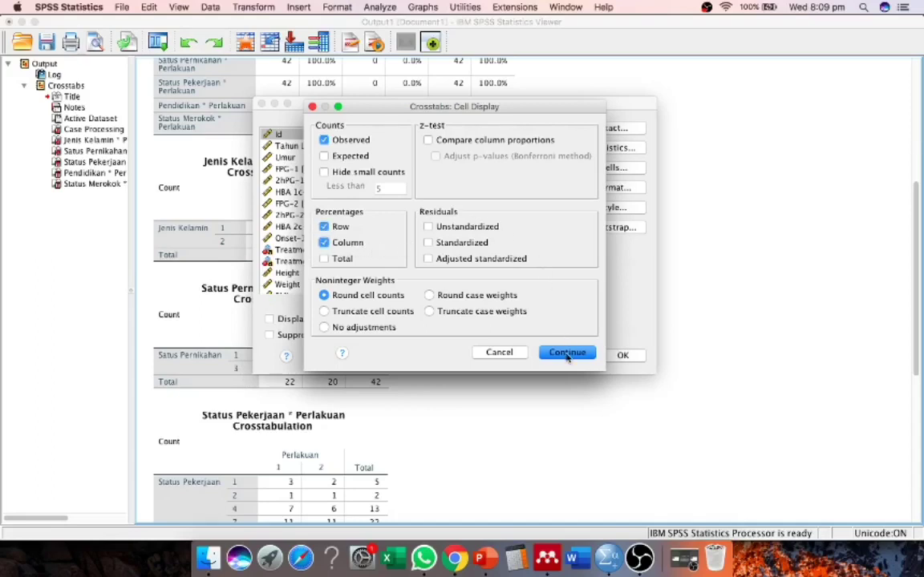
left_click(567, 353)
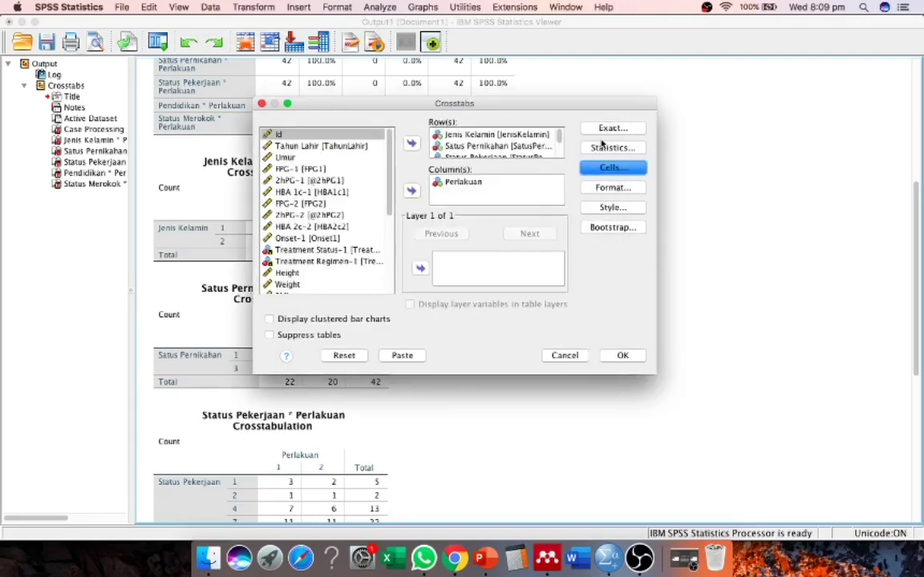
Accept Asymptotic only as the exact tests method and run the Crosstabs analysis.
left_click(611, 129)
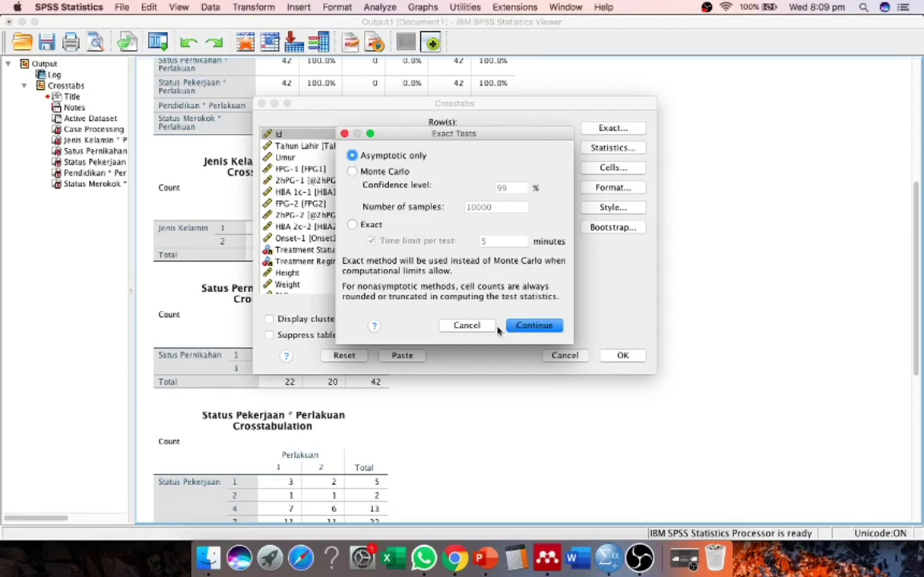
left_click(517, 325)
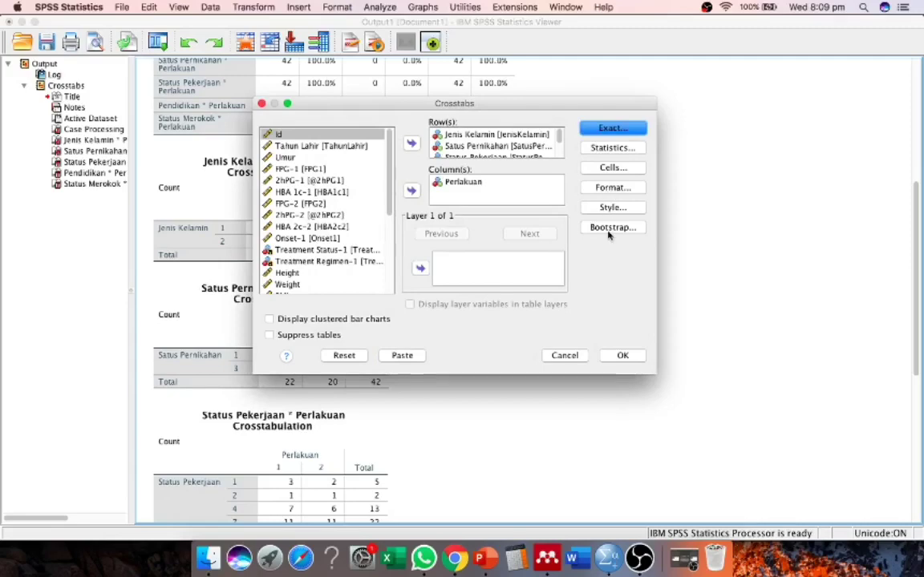
left_click(623, 356)
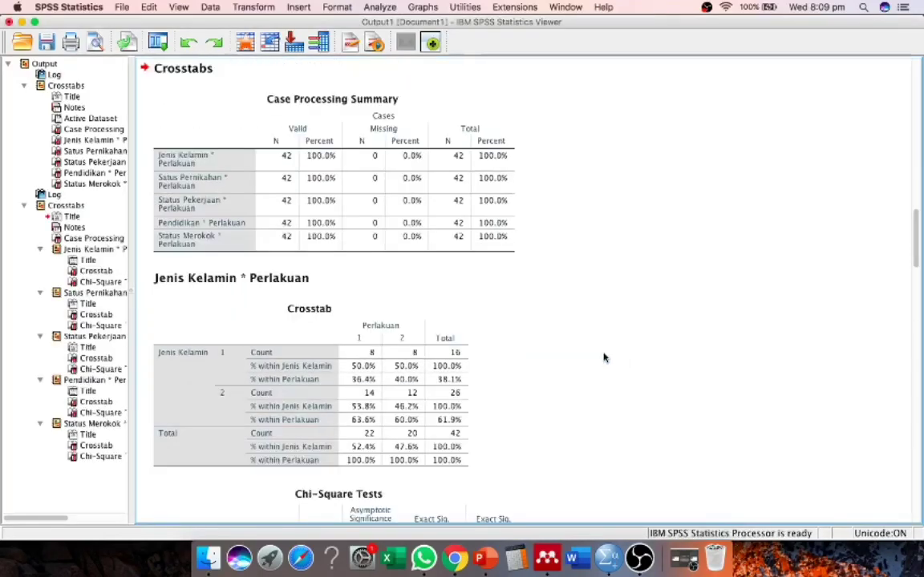
Examine the Jenis Kelamin by Perlakuan crosstab percentages together with its Chi-Square Tests table.
scroll(504, 343, "down", 5)
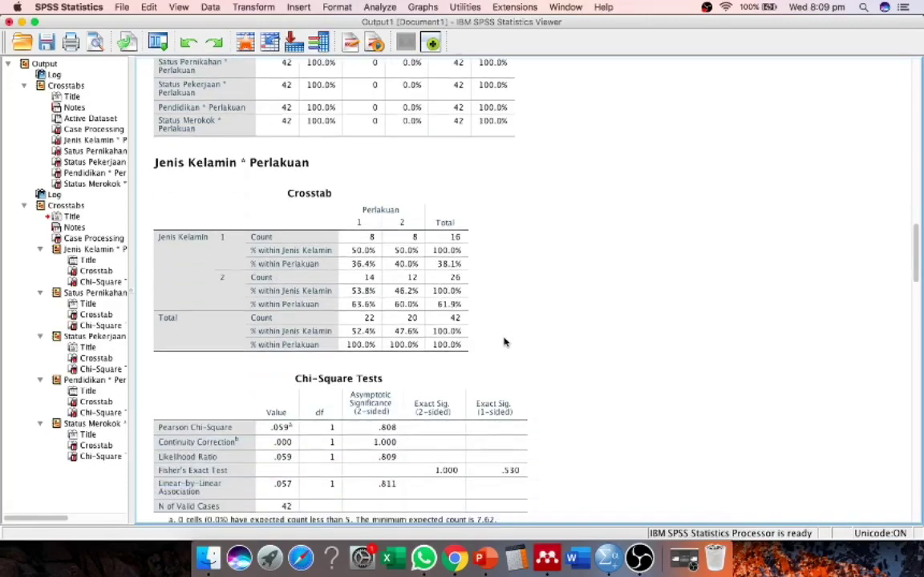
left_click(504, 342)
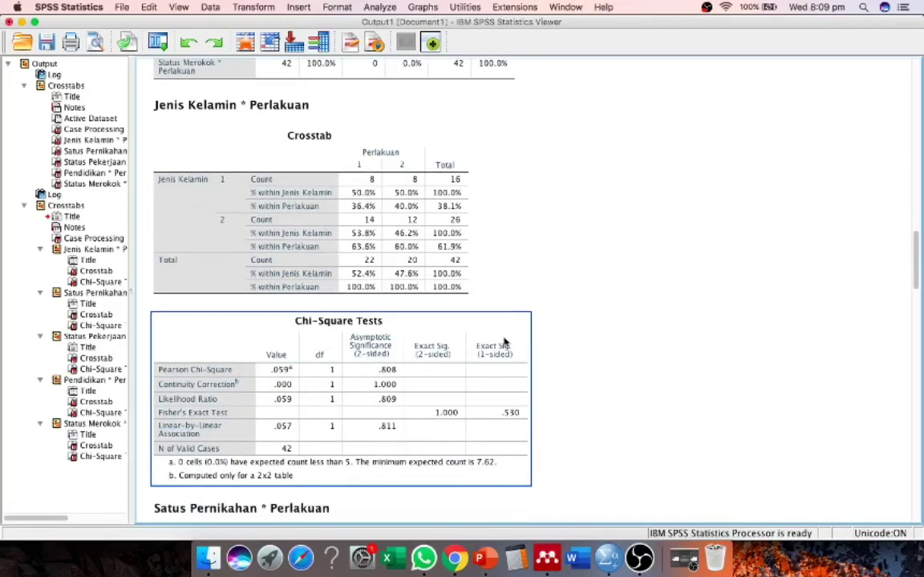
scroll(504, 343, "up", 1)
left_click(284, 166)
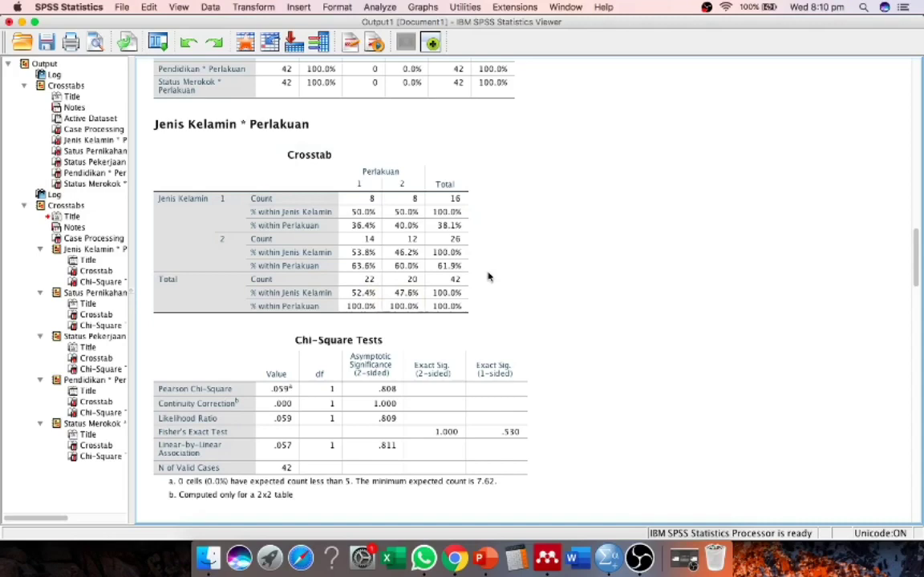
scroll(489, 278, "up", 2)
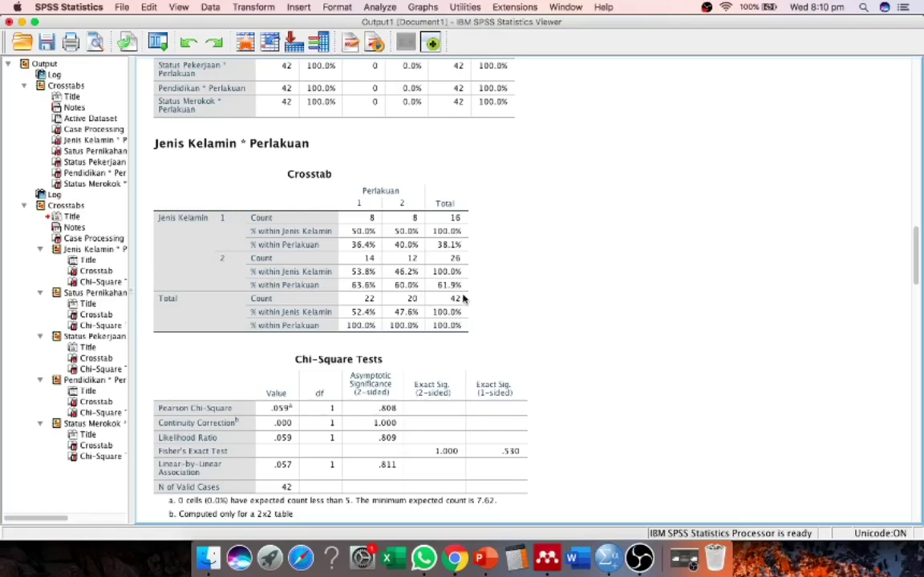
left_click(373, 357)
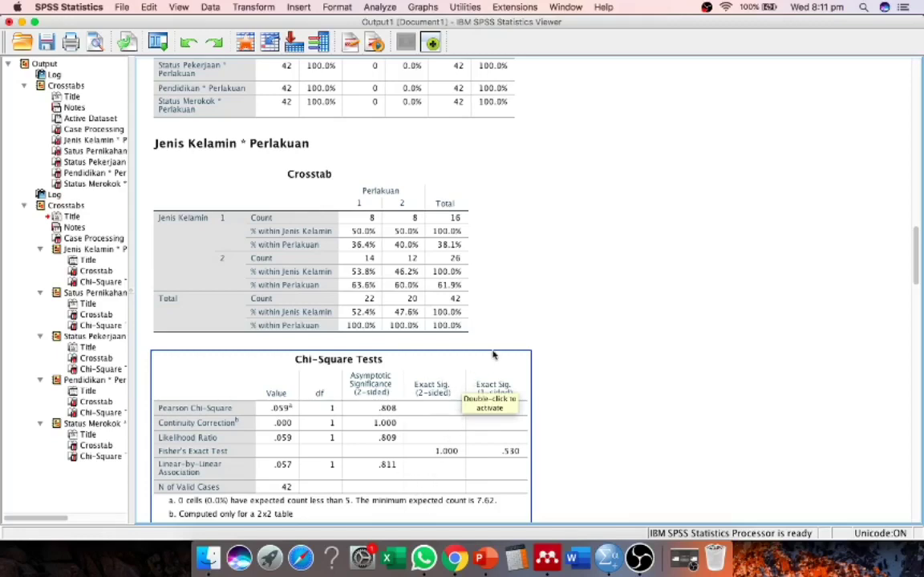
left_click(543, 403)
left_click(440, 425)
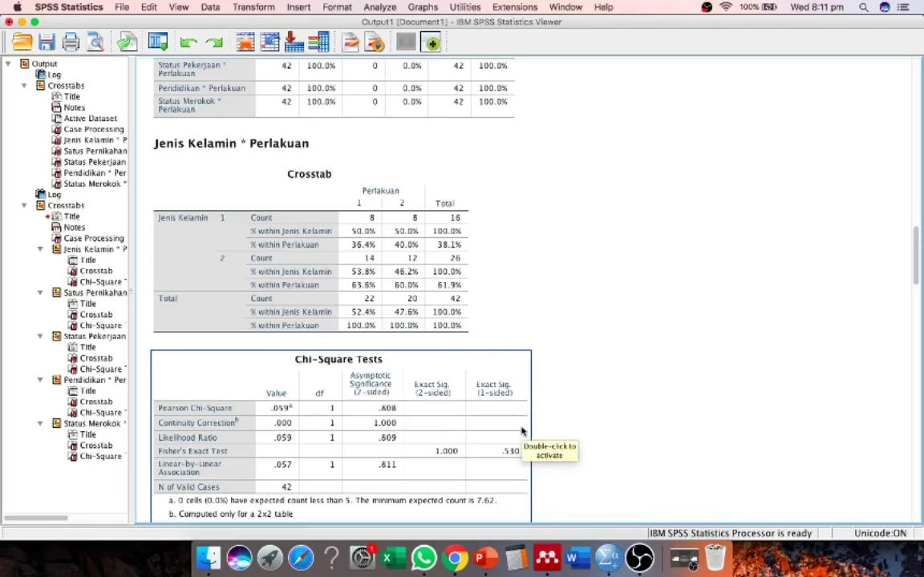
left_click(332, 261)
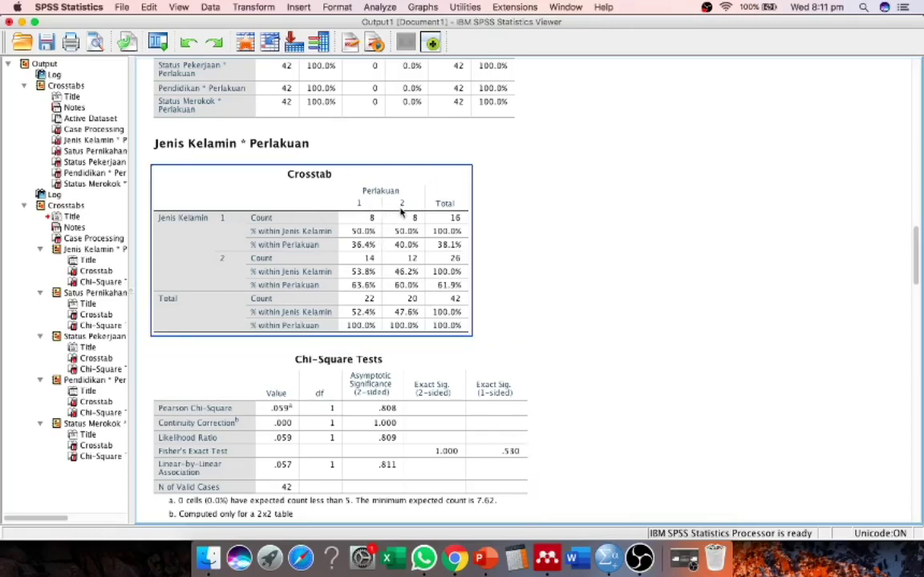
left_click(460, 304)
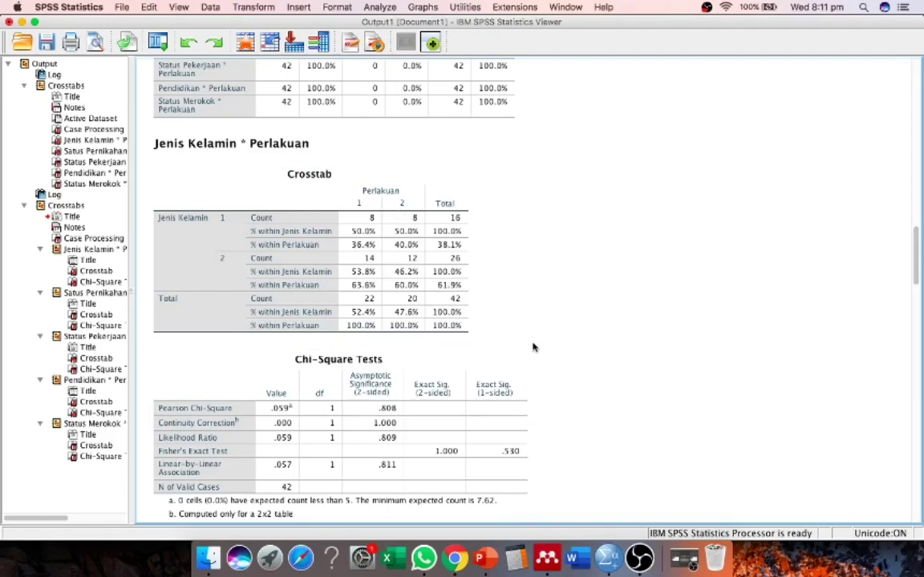
Review the Satus Pernikahan by Perlakuan crosstab and its chi-square significance values.
scroll(533, 347, "down", 8)
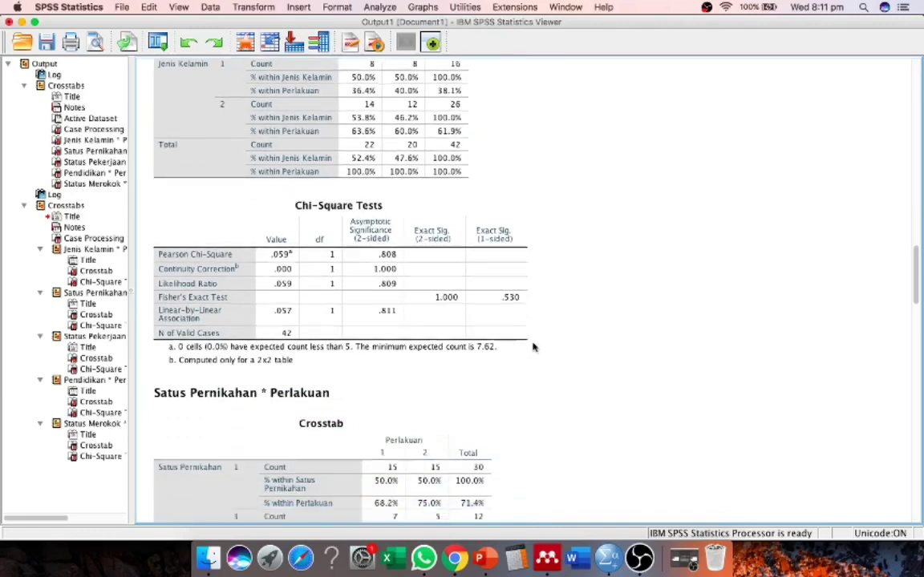
scroll(529, 344, "down", 5)
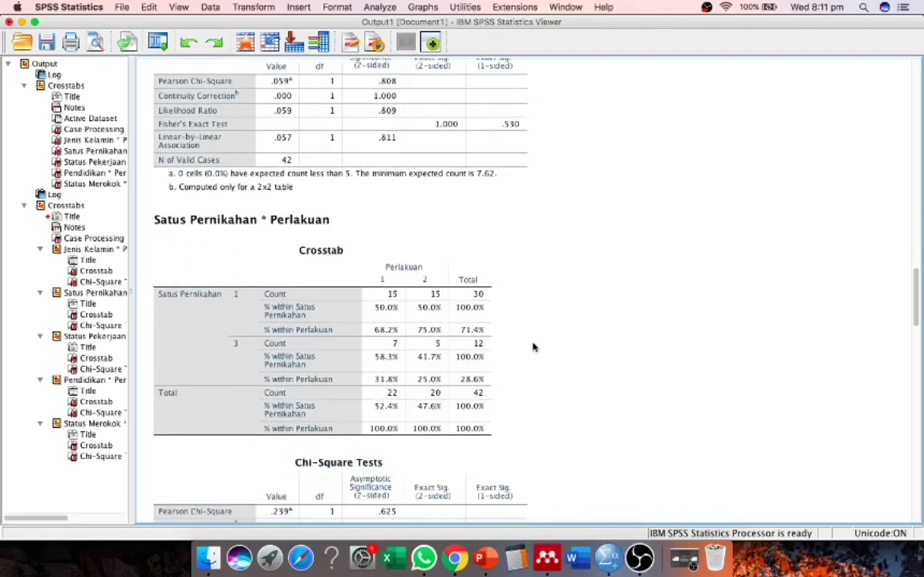
left_click(417, 281)
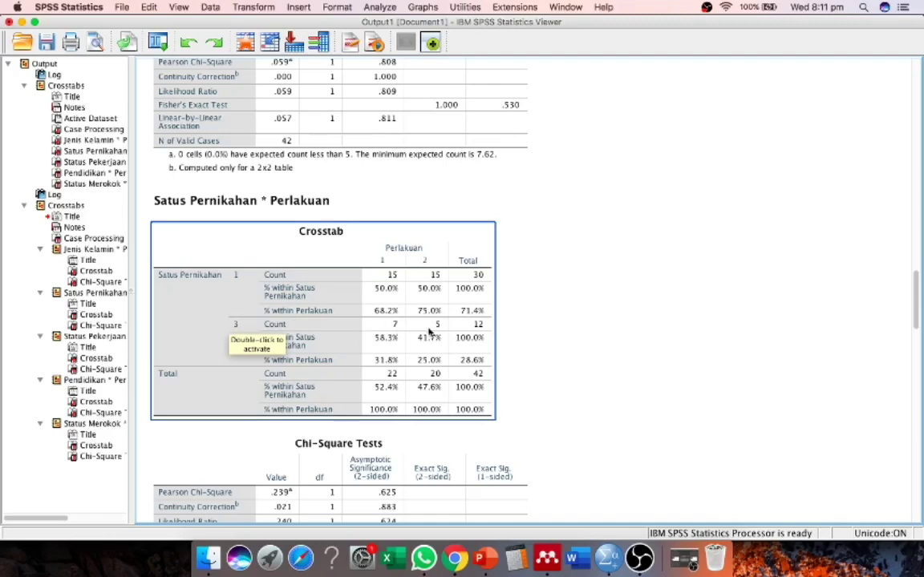
scroll(428, 334, "down", 5)
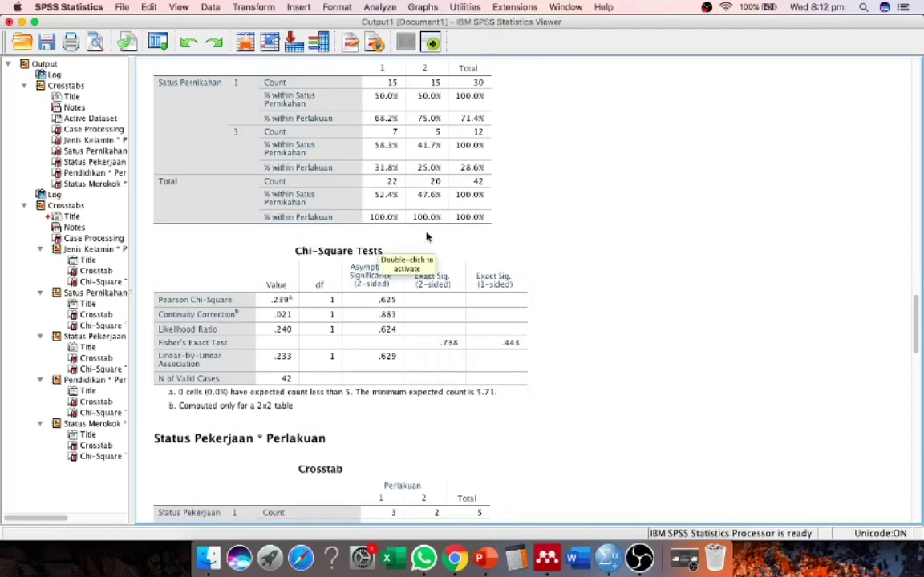
scroll(542, 225, "down", 5)
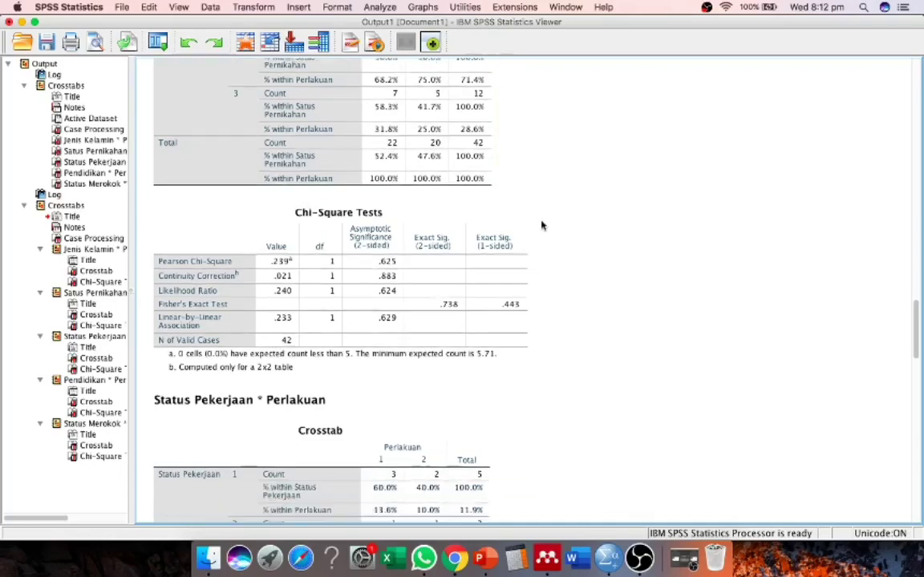
Inspect the Status Pekerjaan by Perlakuan crosstab and its Chi-Square Tests table, including the expected-count footnote.
scroll(542, 225, "down", 2)
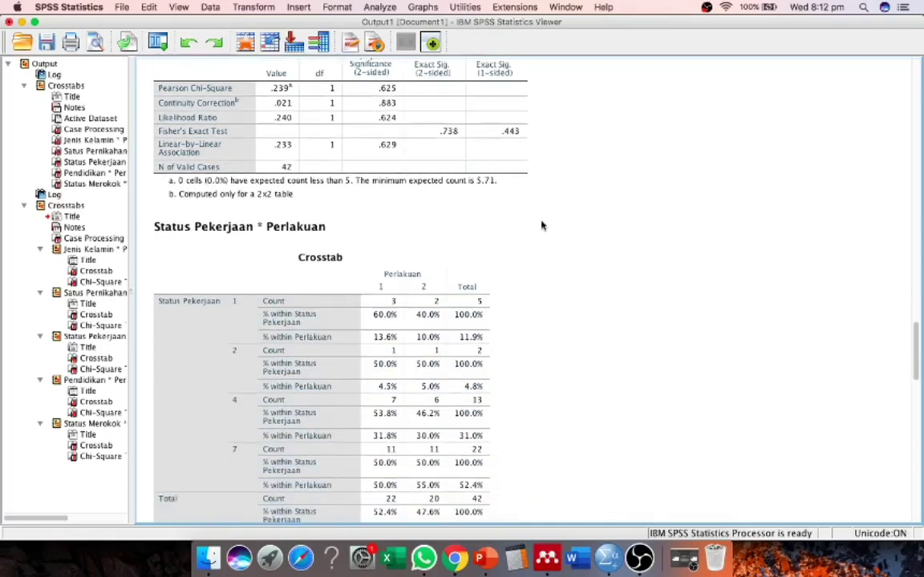
scroll(541, 225, "down", 3)
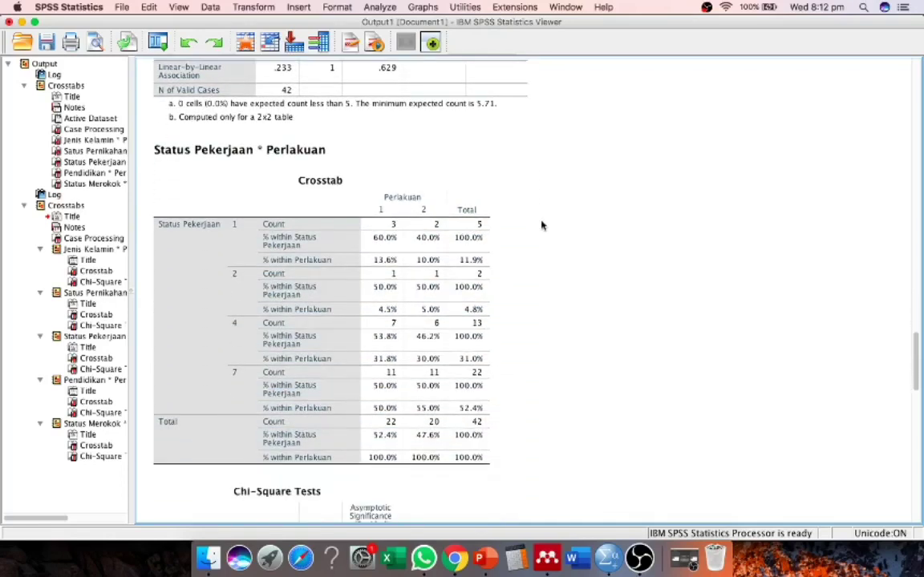
scroll(541, 225, "down", 1)
left_click(344, 204)
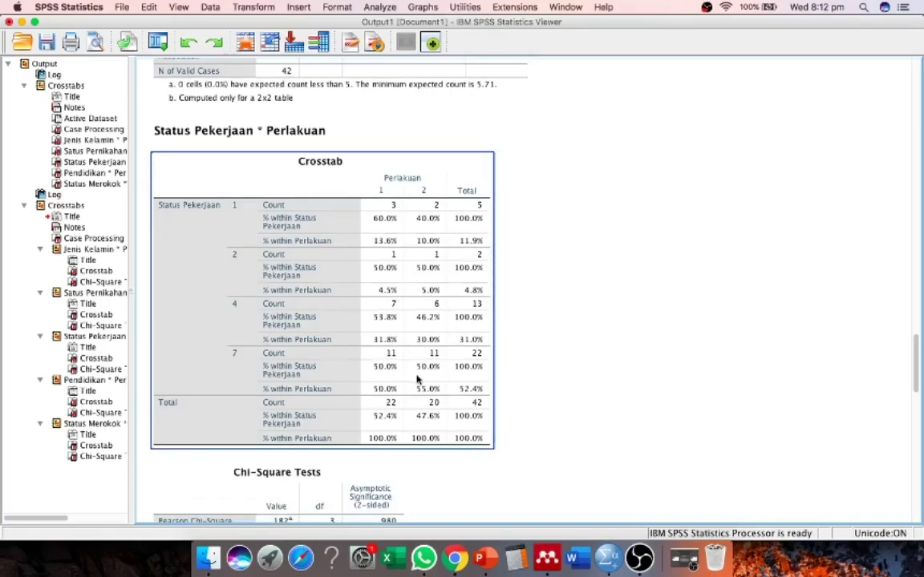
scroll(416, 379, "down", 3)
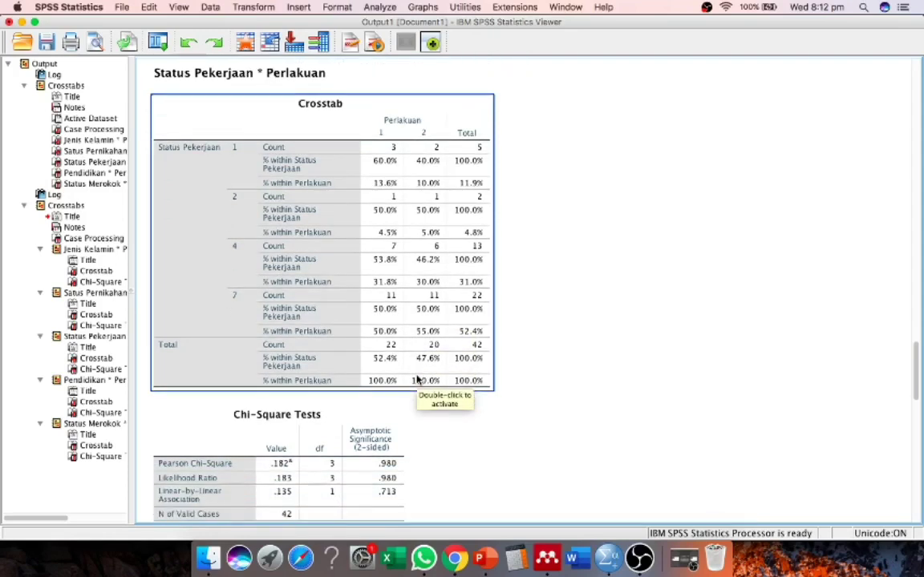
scroll(417, 379, "down", 5)
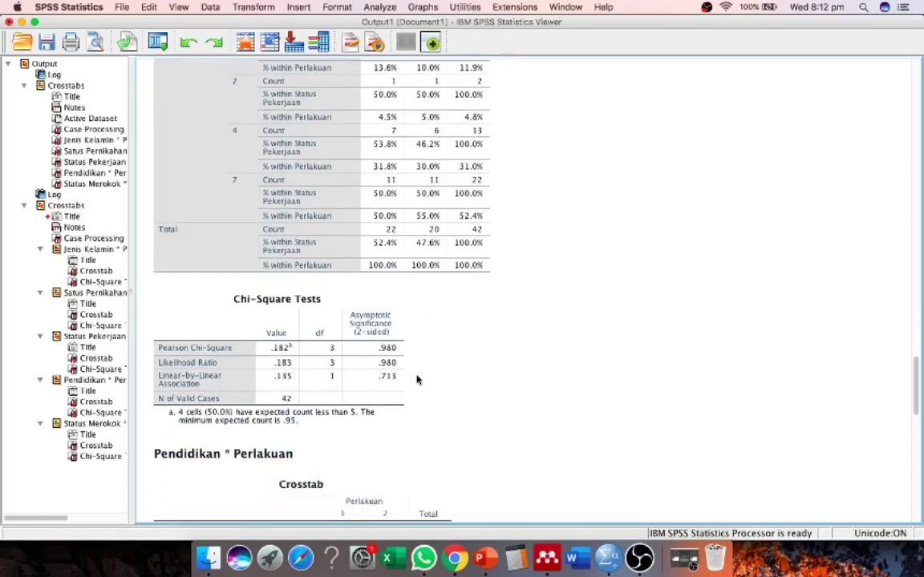
scroll(417, 379, "down", 2)
left_click(376, 343)
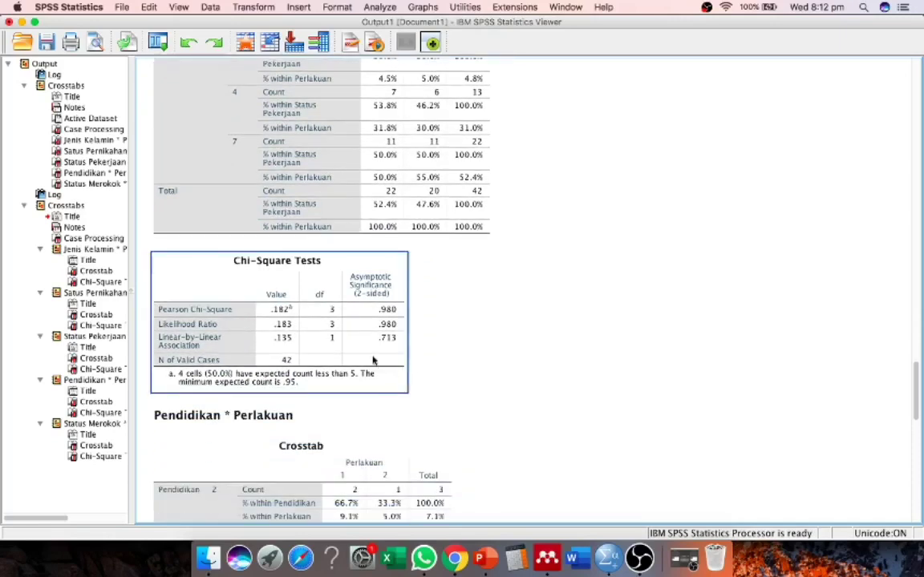
left_click(456, 306)
Examine the distribution in the Pendidikan by Perlakuan crosstab and the chi-square results below it.
scroll(362, 347, "down", 5)
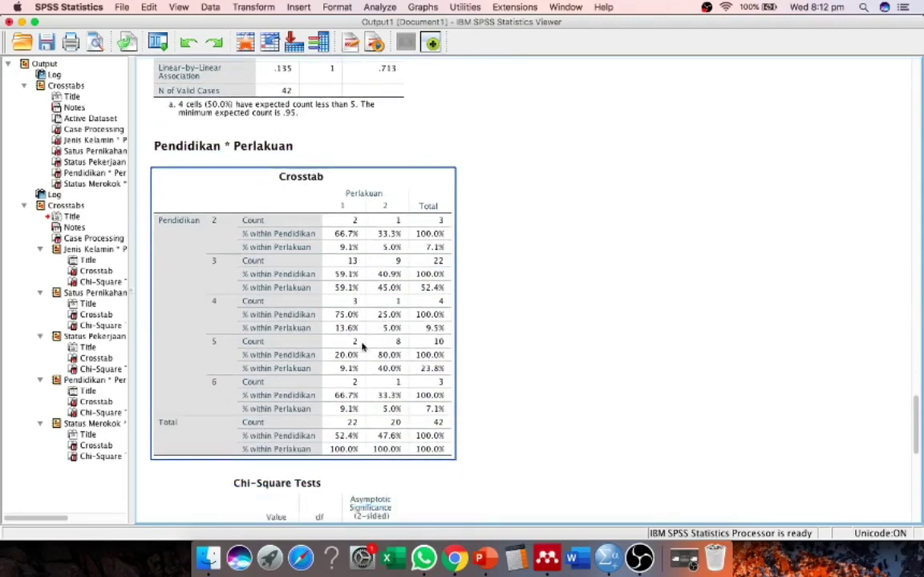
scroll(362, 347, "down", 2)
scroll(361, 347, "down", 3)
scroll(361, 347, "up", 1)
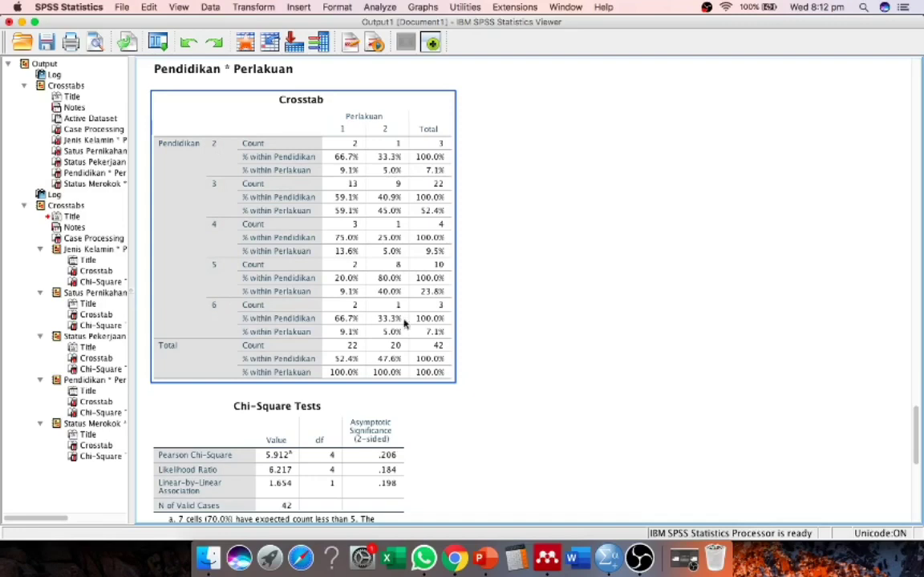
left_click(479, 335)
scroll(479, 338, "down", 3)
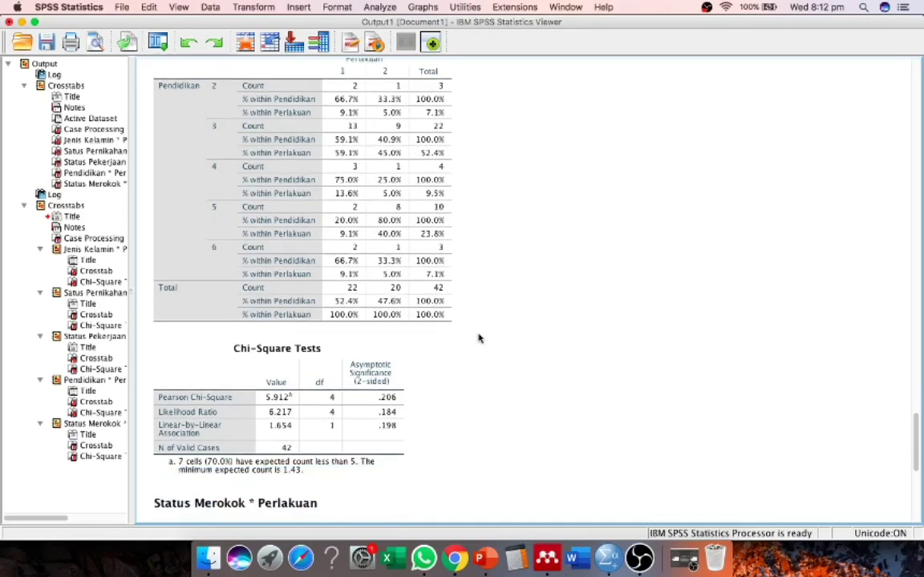
scroll(478, 337, "down", 1)
scroll(478, 338, "down", 3)
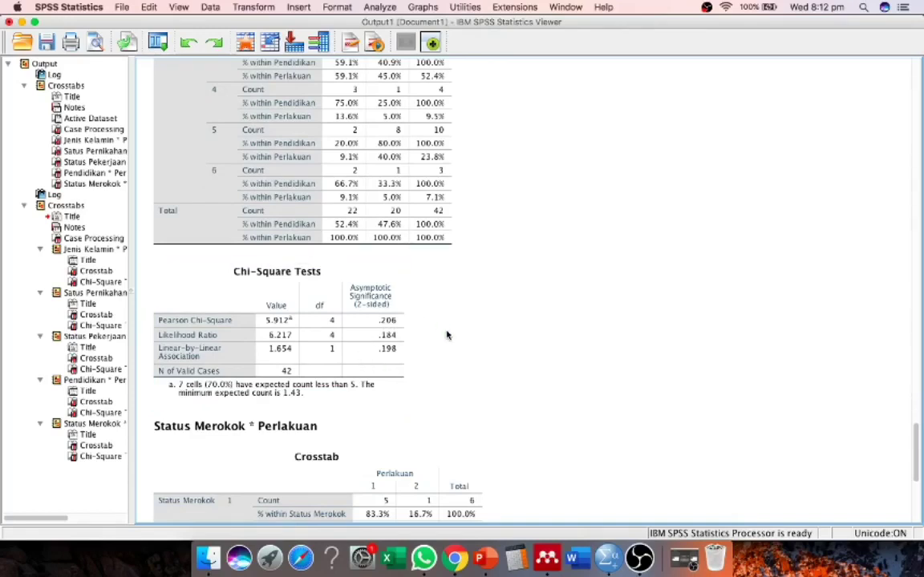
Review the Status Merokok by Perlakuan crosstab and its Chi-Square Tests table at the end of the output.
scroll(447, 336, "down", 5)
scroll(447, 336, "down", 2)
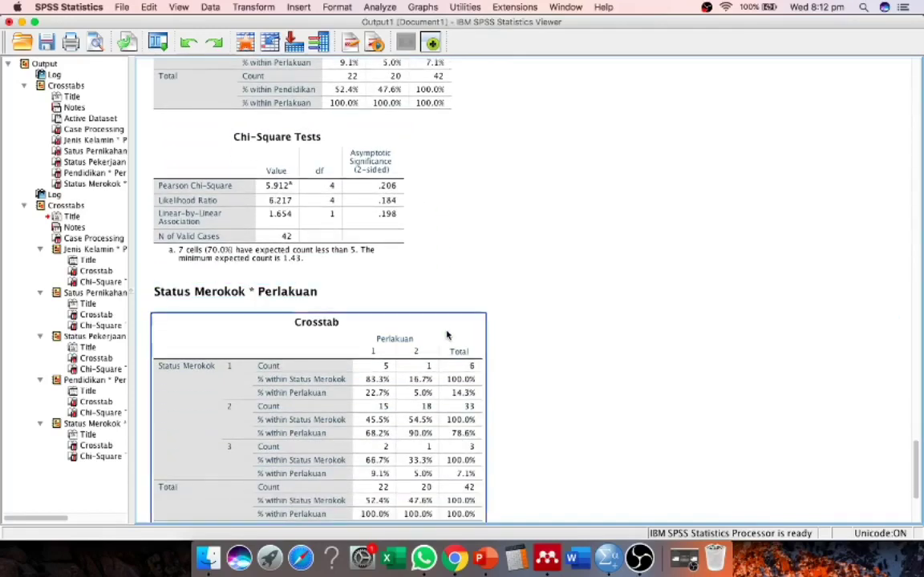
scroll(447, 336, "down", 9)
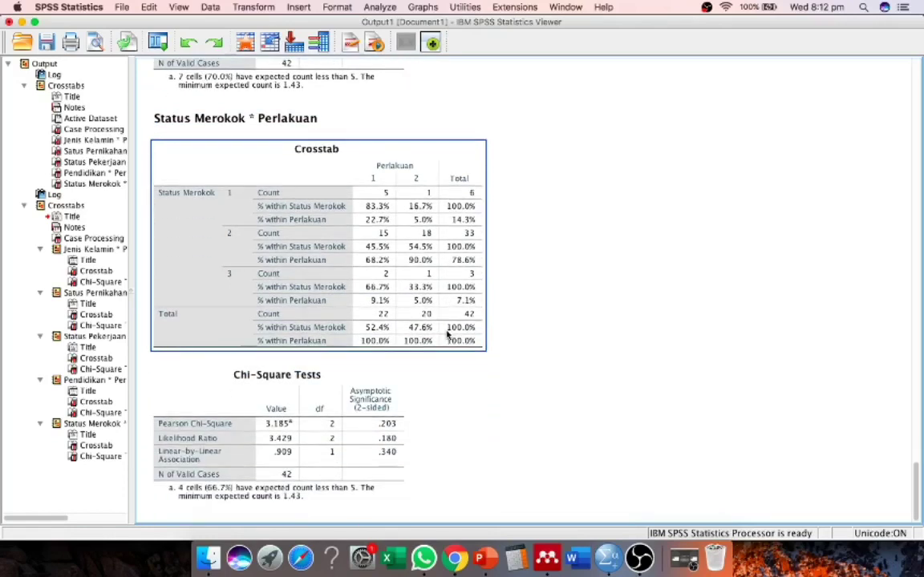
scroll(446, 335, "down", 2)
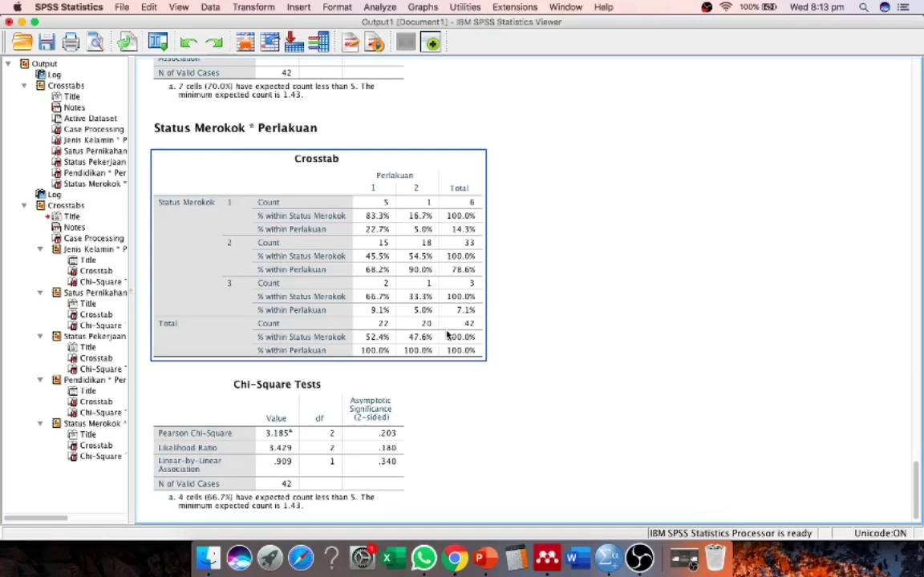
left_click(514, 338)
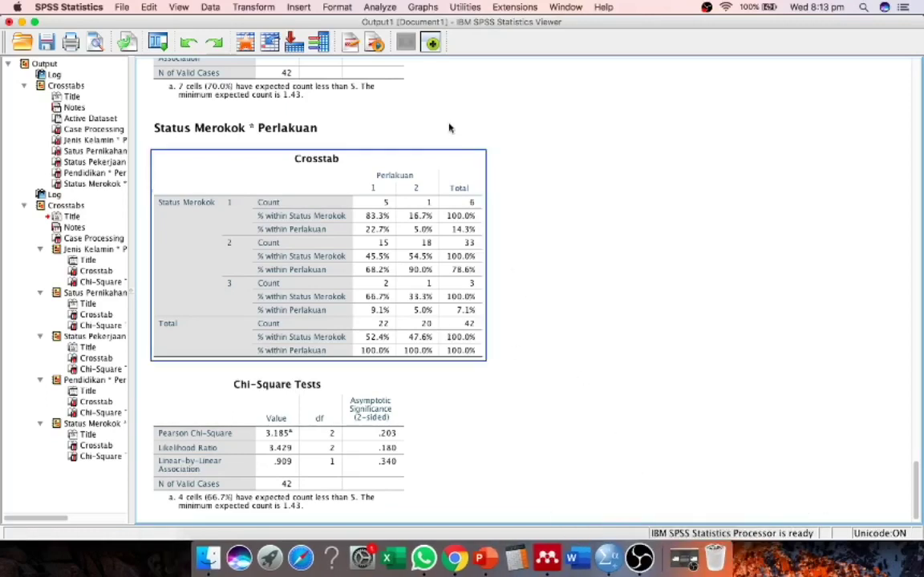
left_click(379, 7)
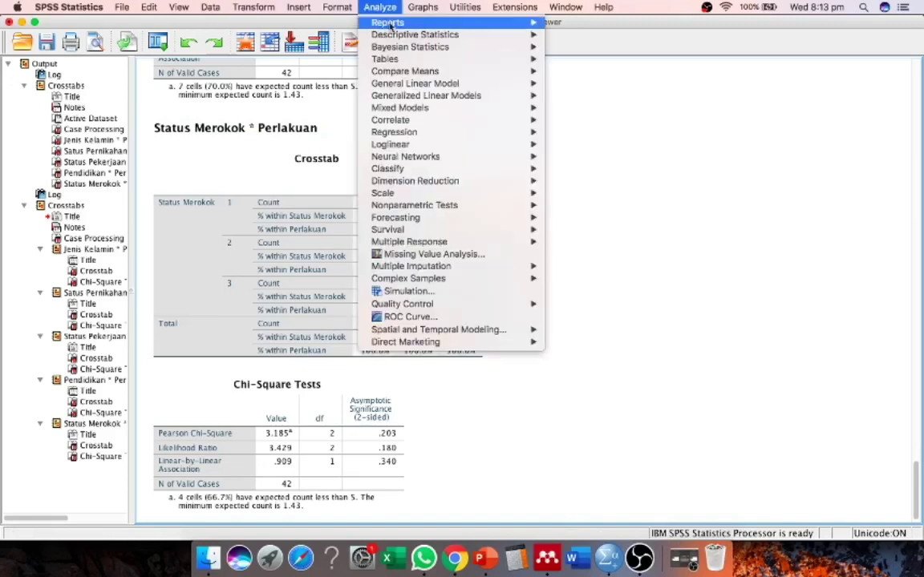
mouse_move(383, 36)
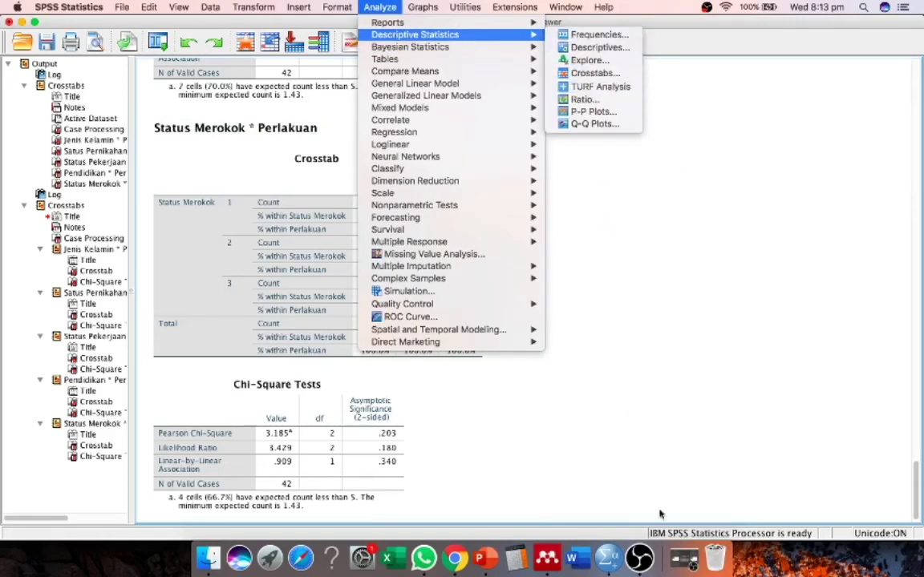
left_click(602, 398)
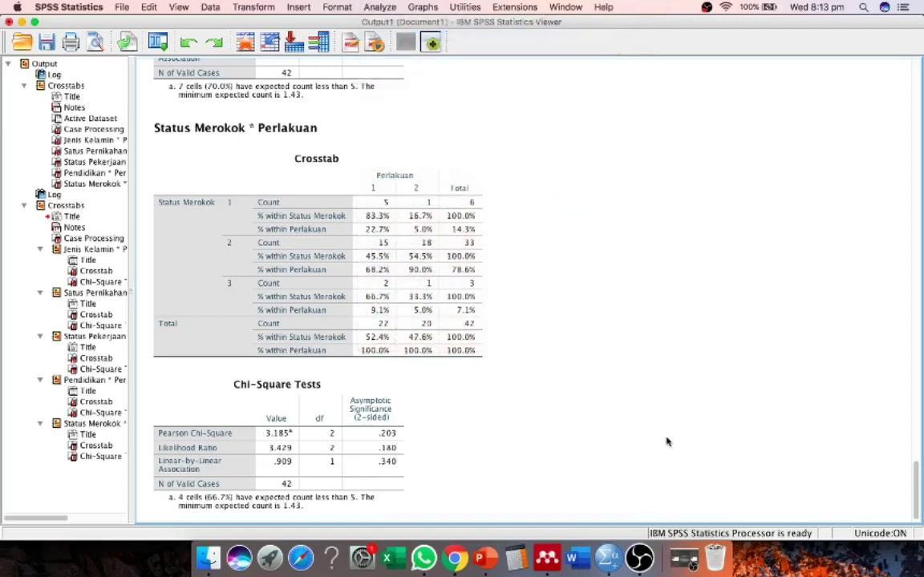